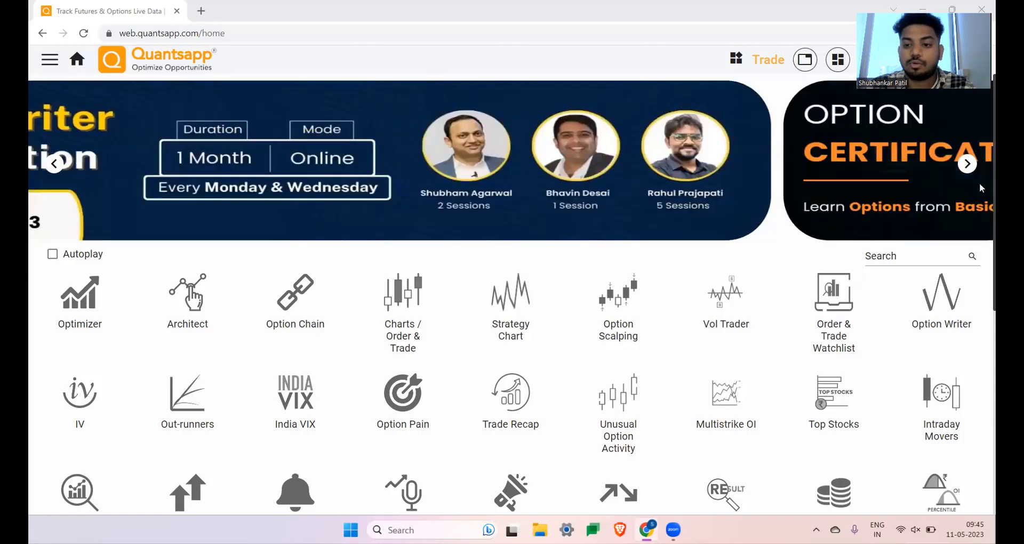
- Filter the home page tool tiles with the search term 'option'
click(899, 257)
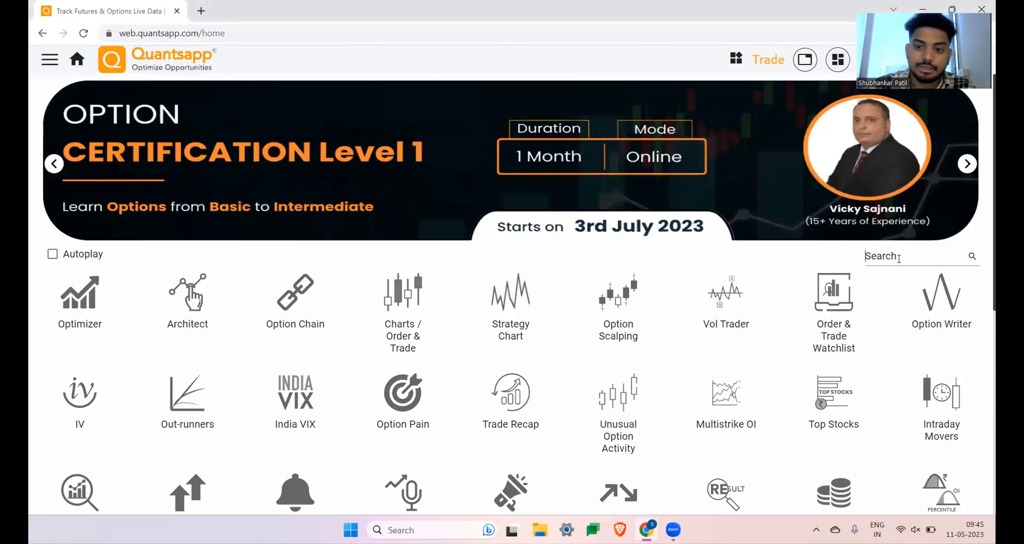
text(option)
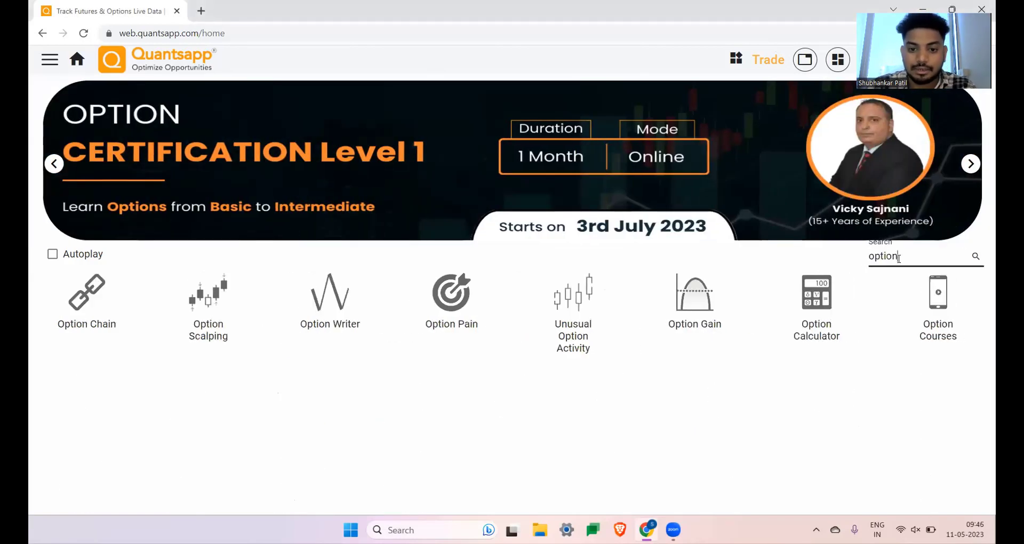
- In Option Calculator, price NIFTY options for 25-May-23 expiry at 10% volatility (Call 155.87, Put 130.97)
click(811, 319)
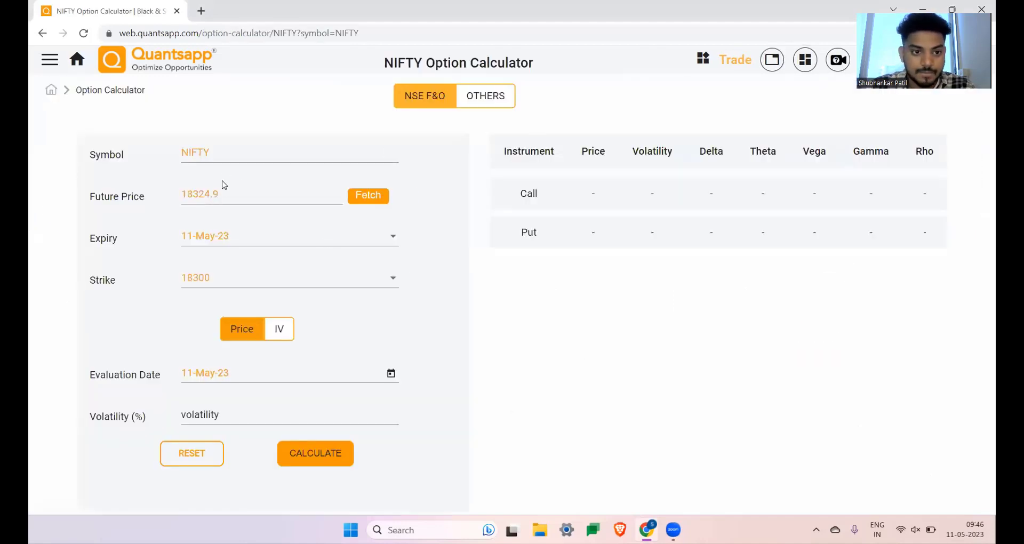
click(334, 243)
click(310, 323)
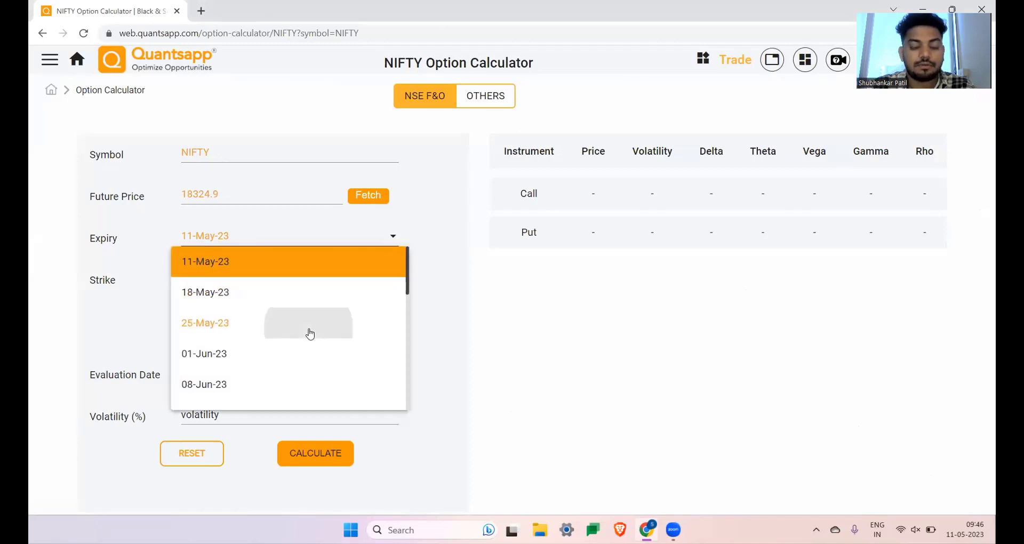
click(248, 417)
text(10)
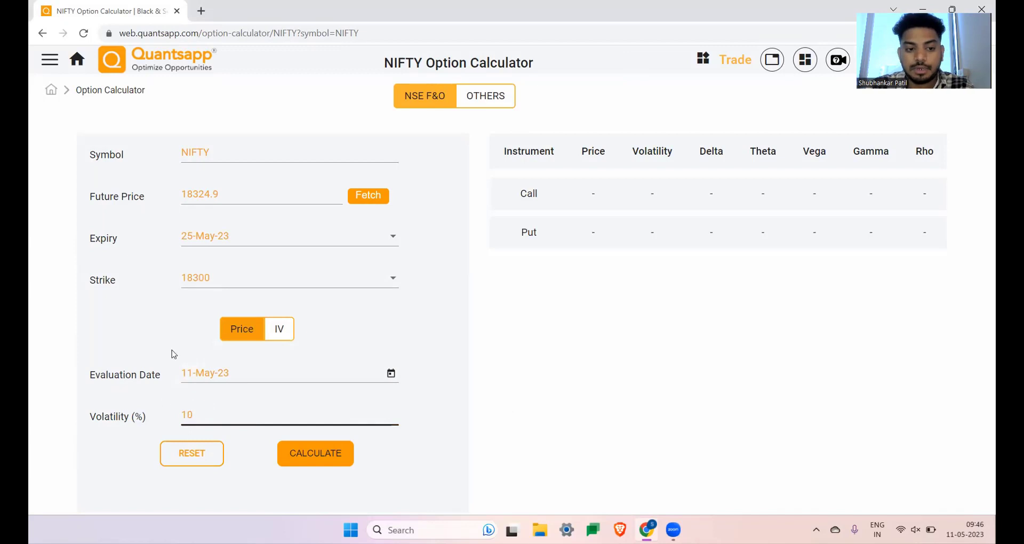
click(341, 468)
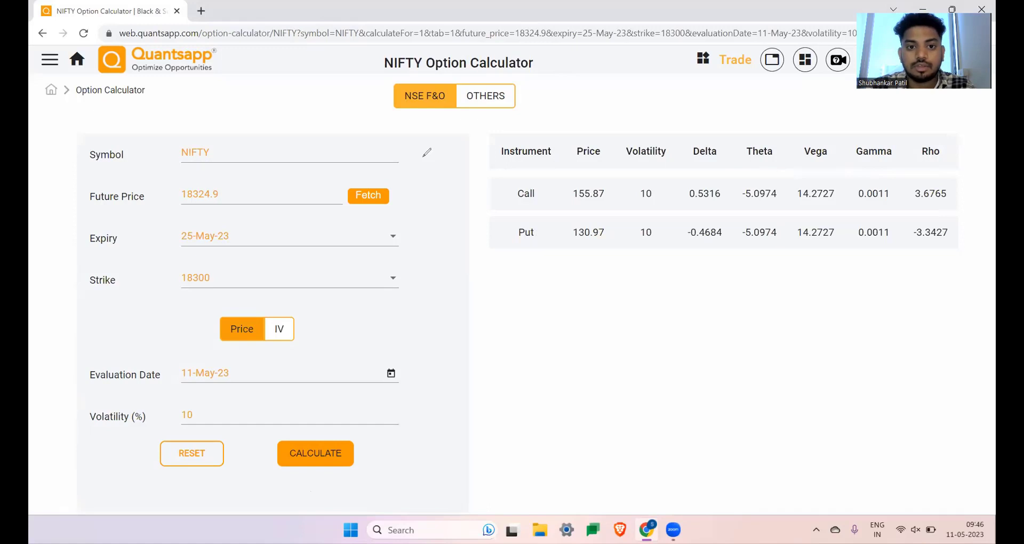
- Box both 14.2727 Vega values, the 10% volatility input and the 155.87 call price
drag(785, 177, 842, 209)
drag(778, 223, 851, 242)
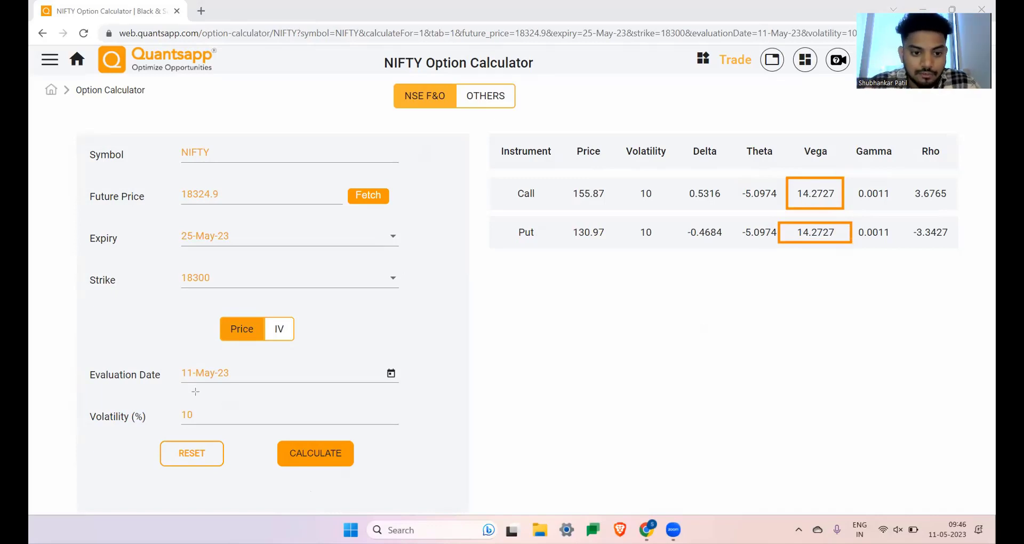
drag(172, 397, 426, 427)
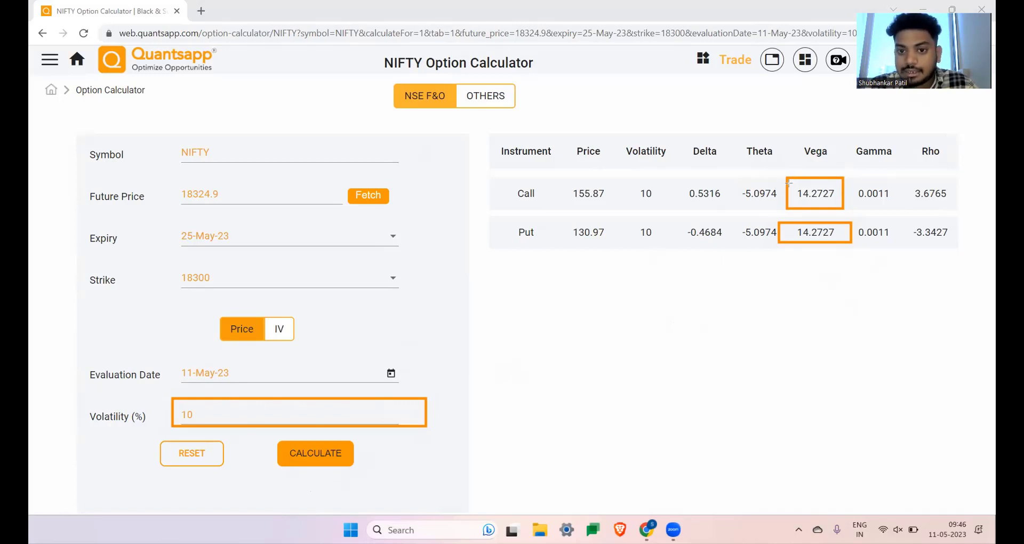
mouse_move(559, 182)
mouse_down()
mouse_move(637, 208)
mouse_move(618, 208)
mouse_move(592, 230)
mouse_move(626, 246)
mouse_up()
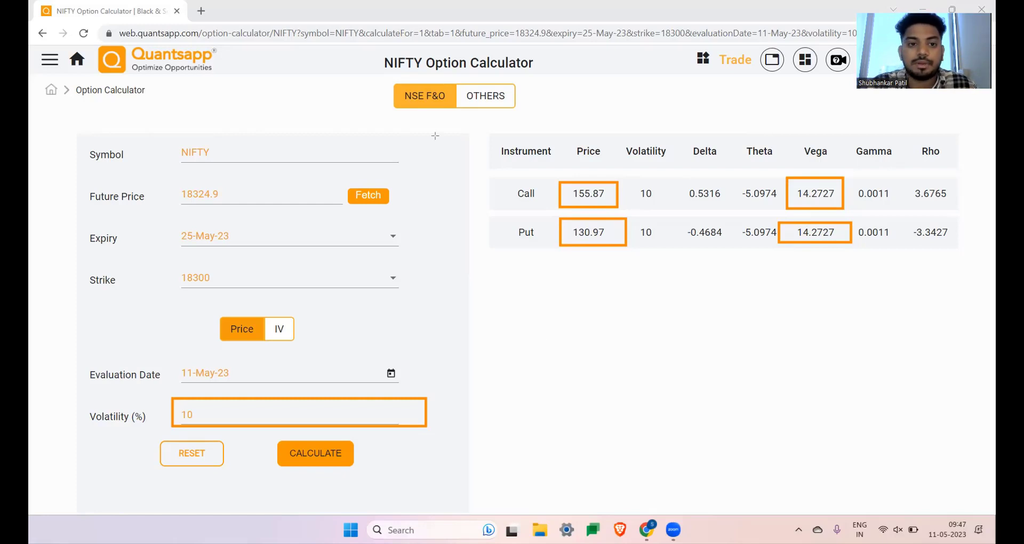
- Clear the boxes and recalculate at 11% volatility, highlighting Call 170.15 and Put 145.25
key(Escape)
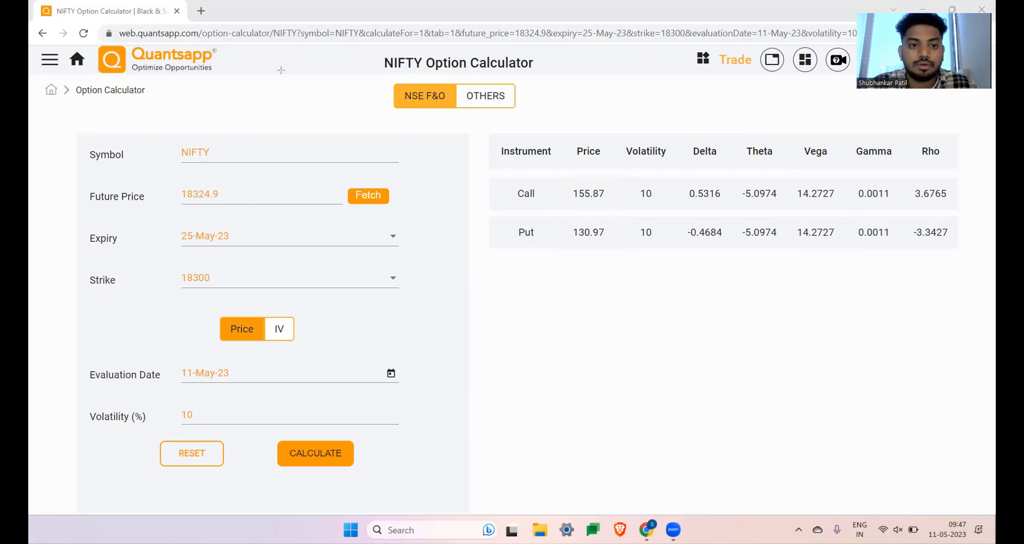
click(208, 418)
key(BackSpace)
text(1)
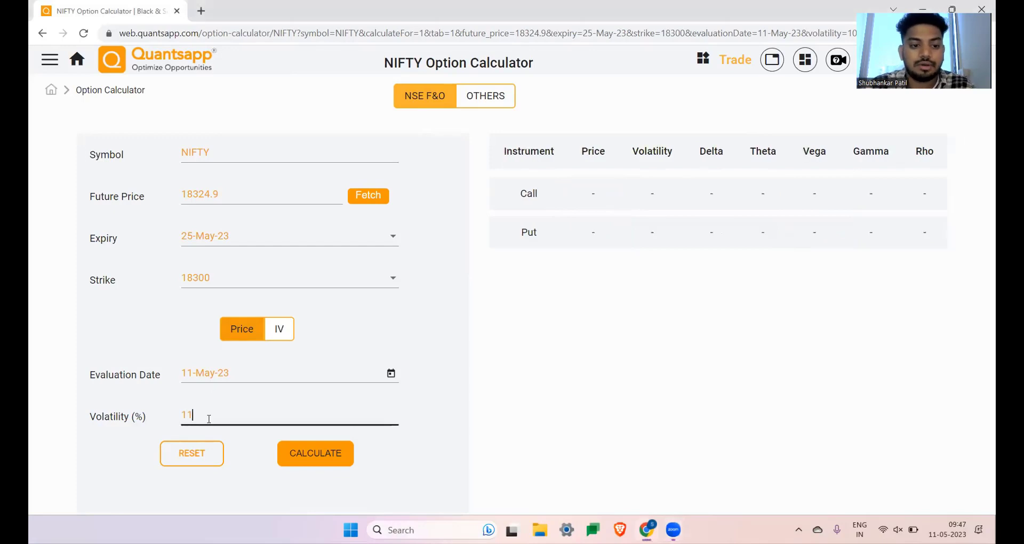
click(327, 459)
double_click(599, 193)
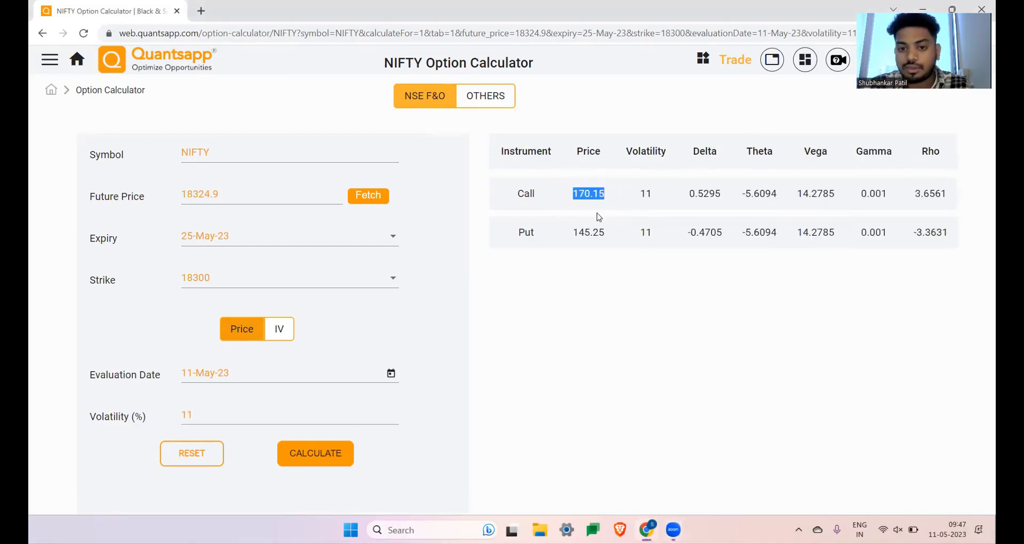
double_click(596, 232)
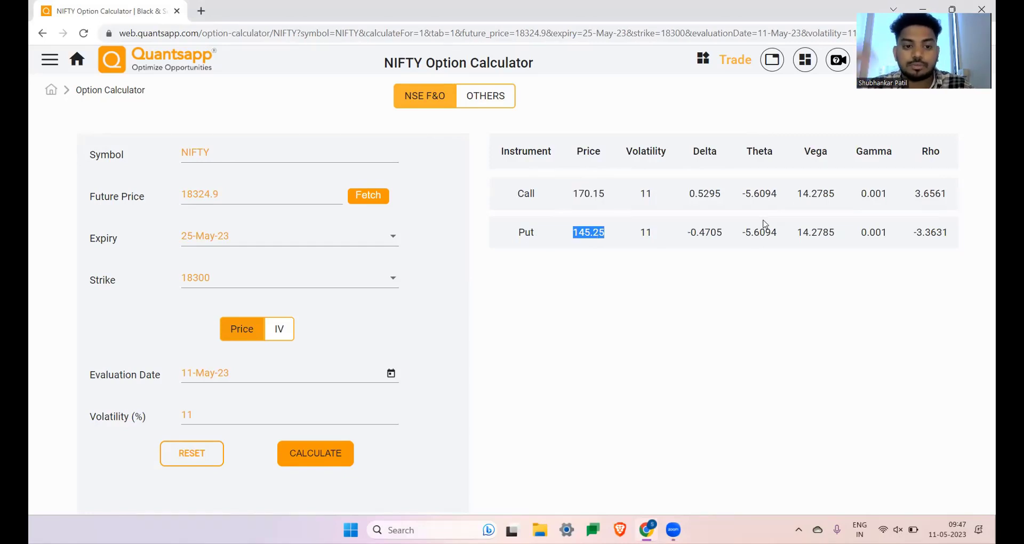
- Recalculate at 12% volatility (Call 184.43, Put 159.53), then return to the home page
click(238, 415)
key(BackSpace)
text(2)
click(304, 452)
drag(606, 208, 586, 209)
double_click(591, 234)
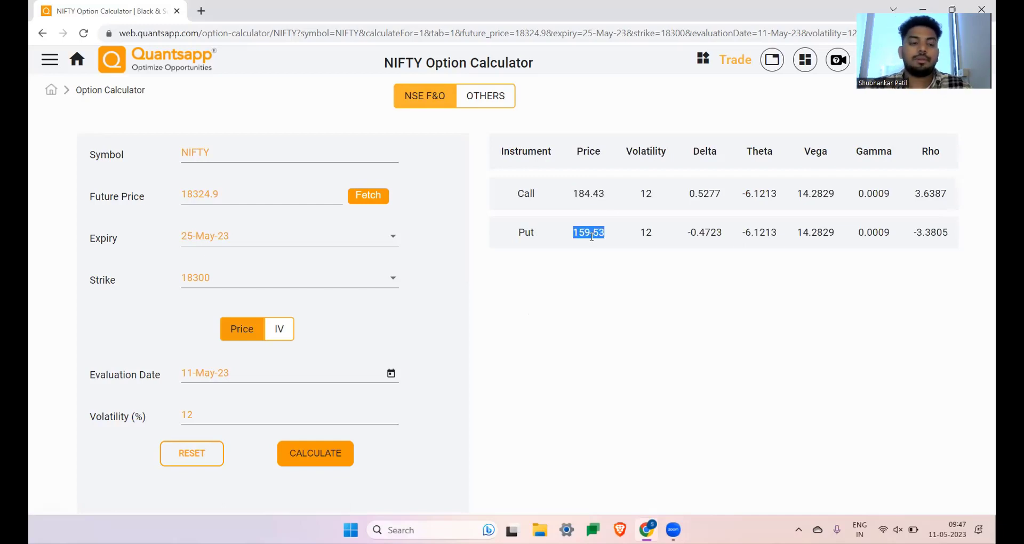
click(72, 72)
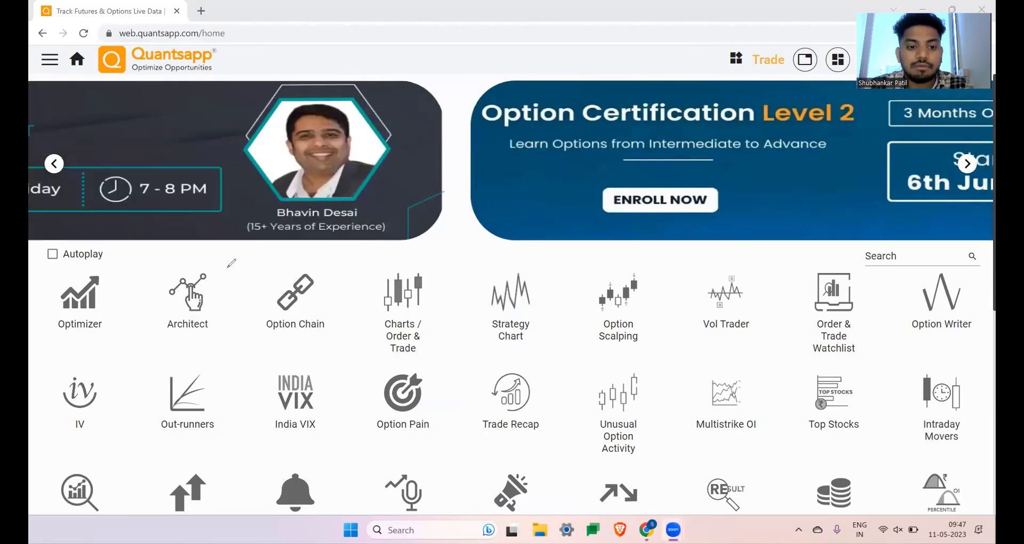
- Sketch a rising staircase line and two diagonal strokes on the whiteboard
mouse_move(194, 376)
mouse_down()
mouse_move(347, 144)
mouse_move(382, 113)
mouse_up()
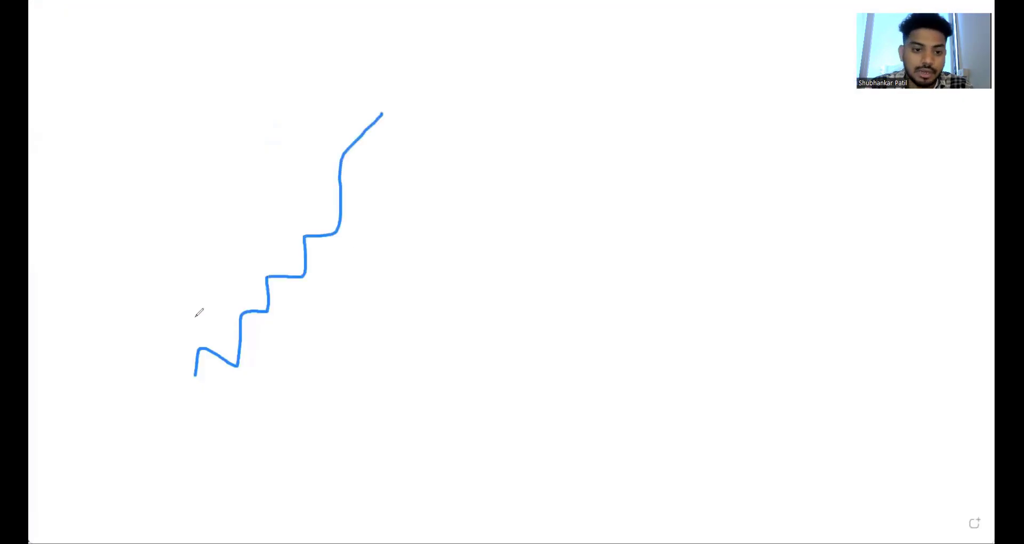
drag(204, 318, 354, 79)
drag(309, 334, 404, 207)
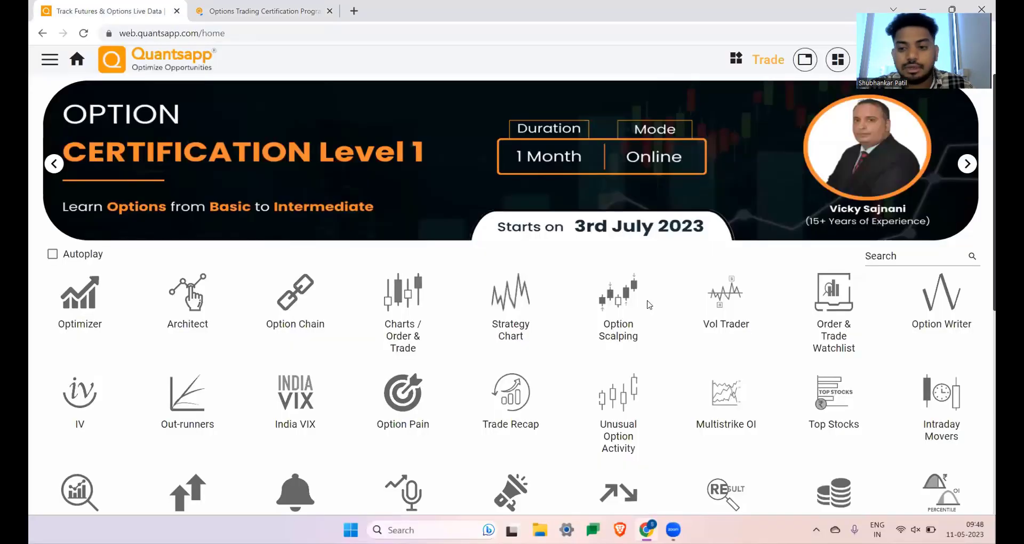
- Open the BANKNIFTY IVR/IVP-H chart via an 'iv' search and hide the IVP, IVR and Future lines
click(948, 256)
text(iv)
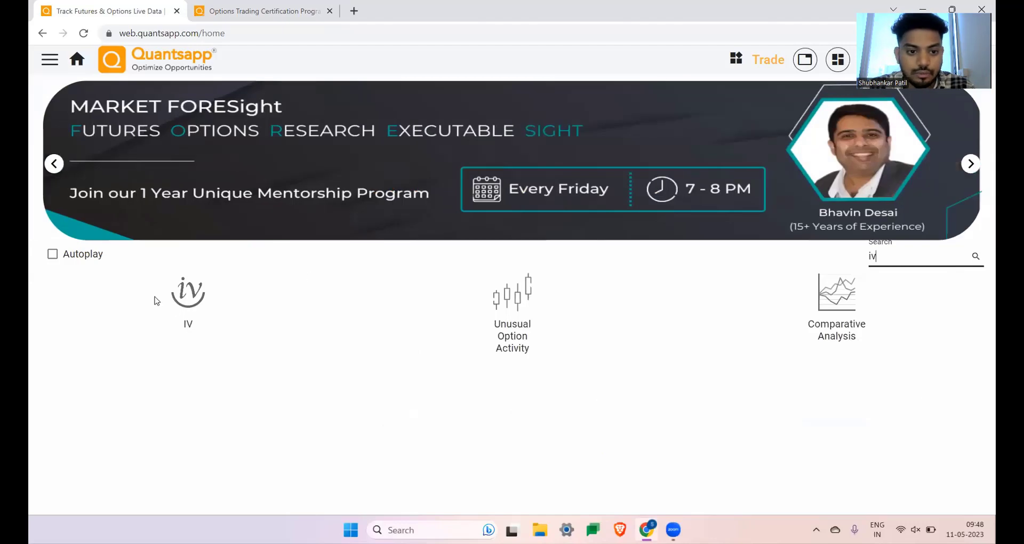
click(184, 305)
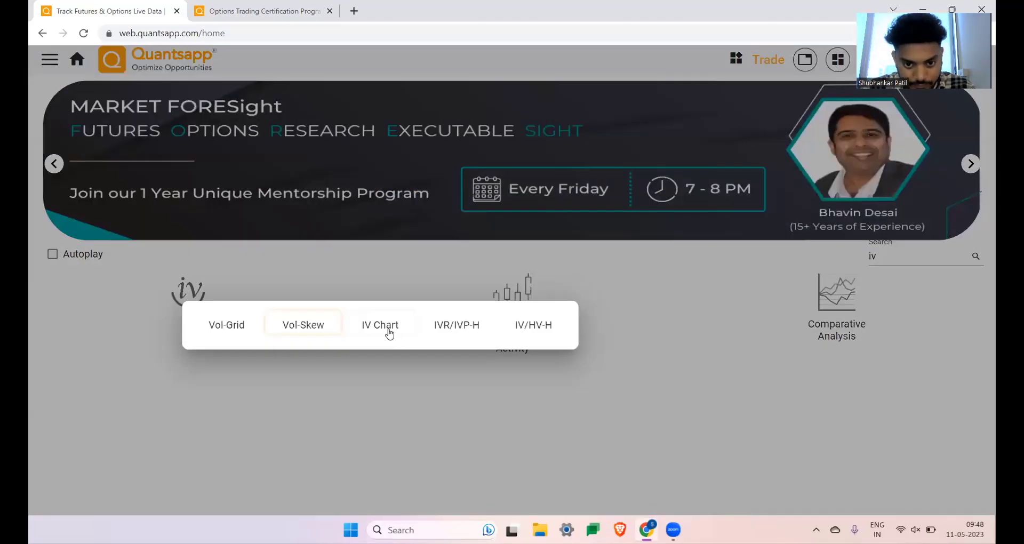
click(442, 328)
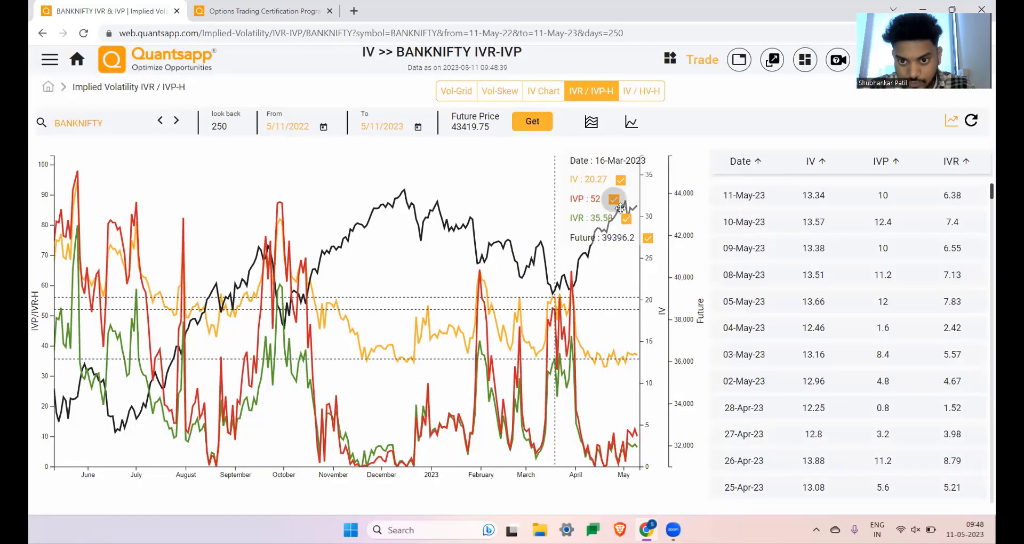
click(614, 199)
click(626, 220)
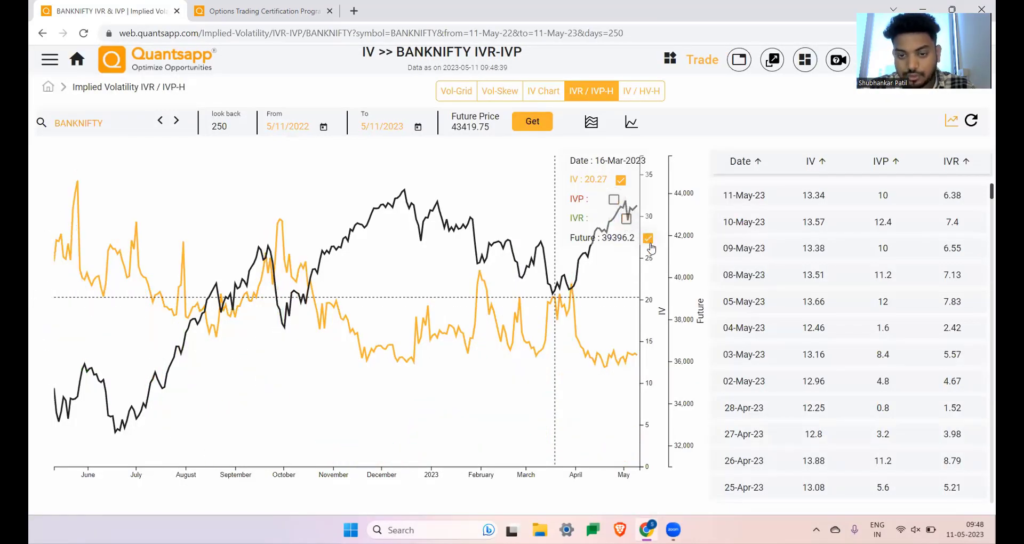
click(648, 239)
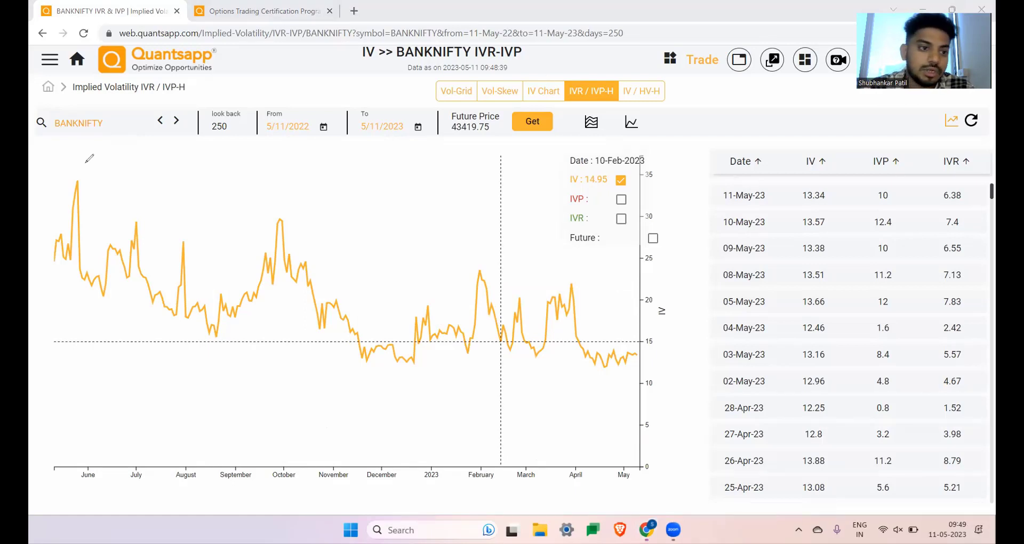
mouse_move(80, 201)
mouse_down()
mouse_move(75, 169)
mouse_move(106, 260)
mouse_move(126, 209)
mouse_up()
mouse_move(152, 177)
mouse_down()
mouse_move(167, 195)
mouse_move(187, 184)
mouse_move(192, 195)
mouse_move(201, 168)
mouse_move(242, 180)
mouse_up()
mouse_move(232, 139)
mouse_down()
mouse_move(253, 163)
mouse_move(283, 165)
mouse_move(292, 154)
mouse_up()
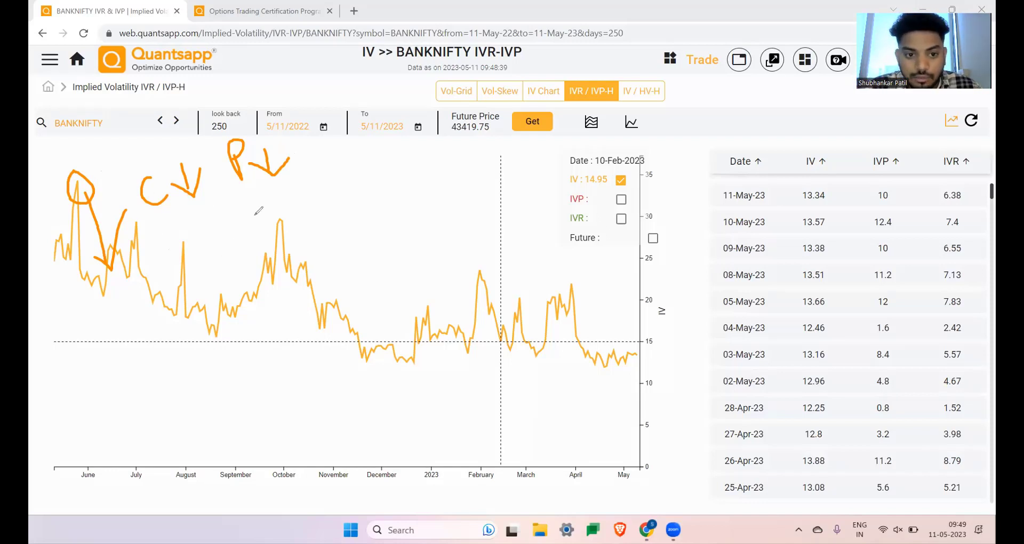
mouse_move(280, 206)
mouse_down()
mouse_move(262, 237)
mouse_move(301, 213)
mouse_up()
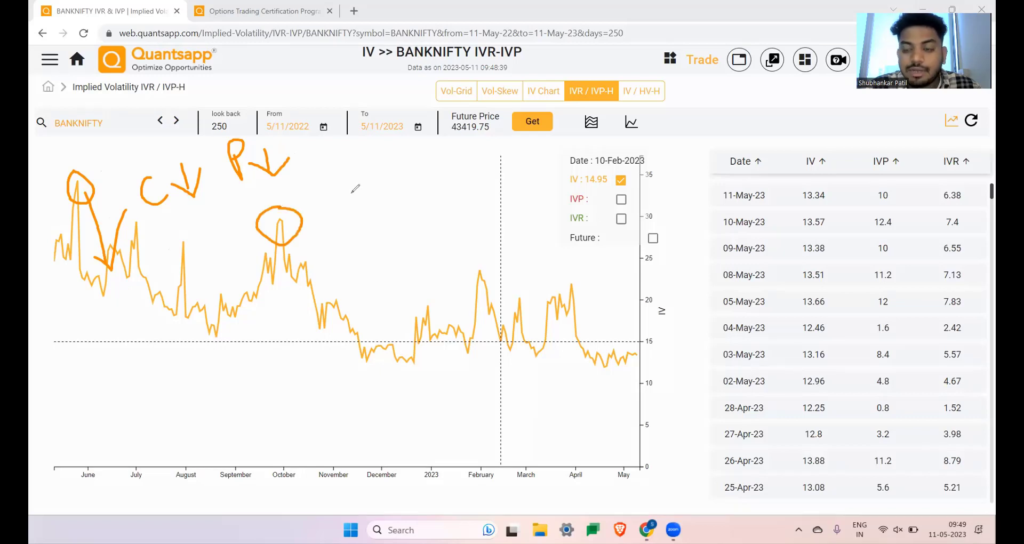
drag(361, 196, 344, 216)
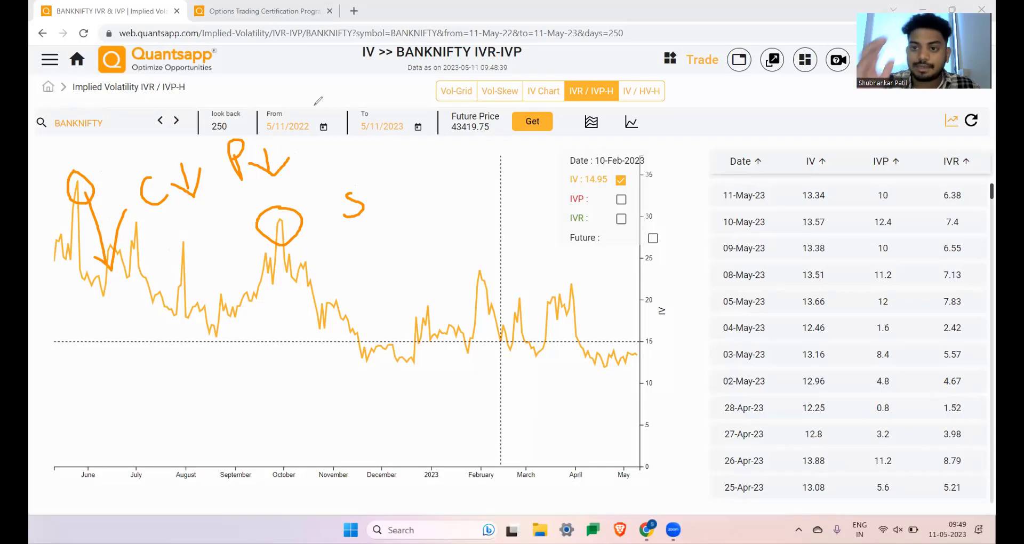
key(e)
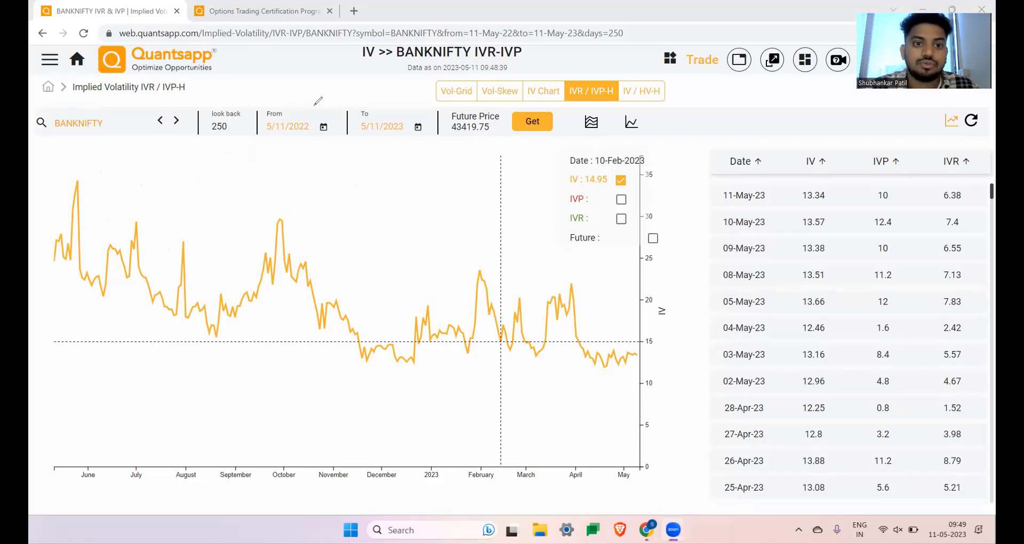
- Load the Quantsapp home page in a new tab and open Option Architect
key(ctrl+t)
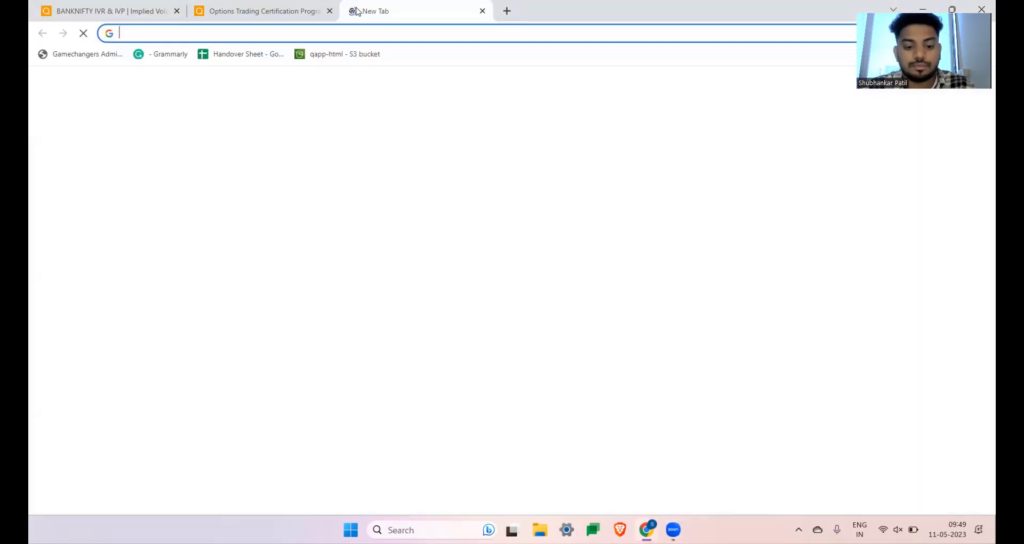
text(web)
key(Return)
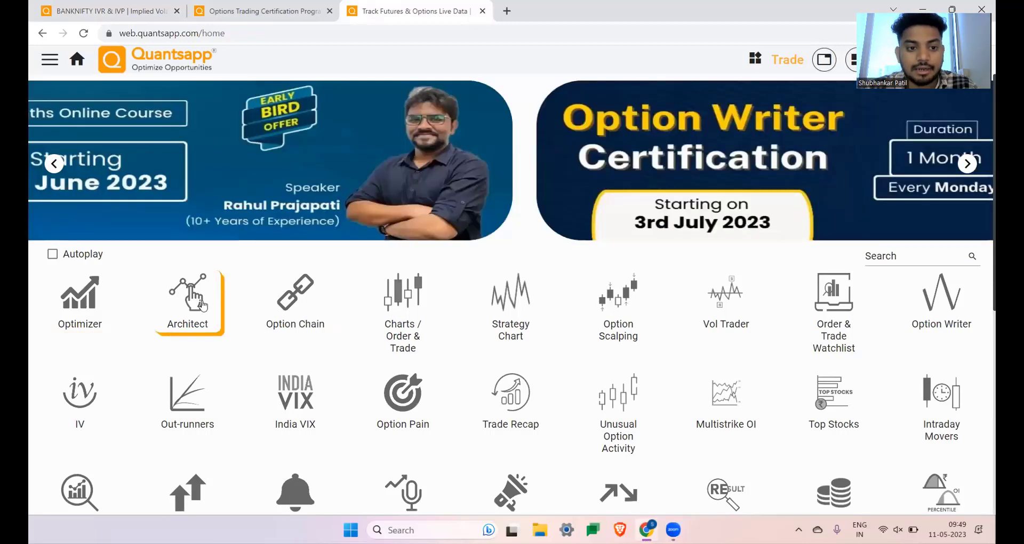
click(169, 295)
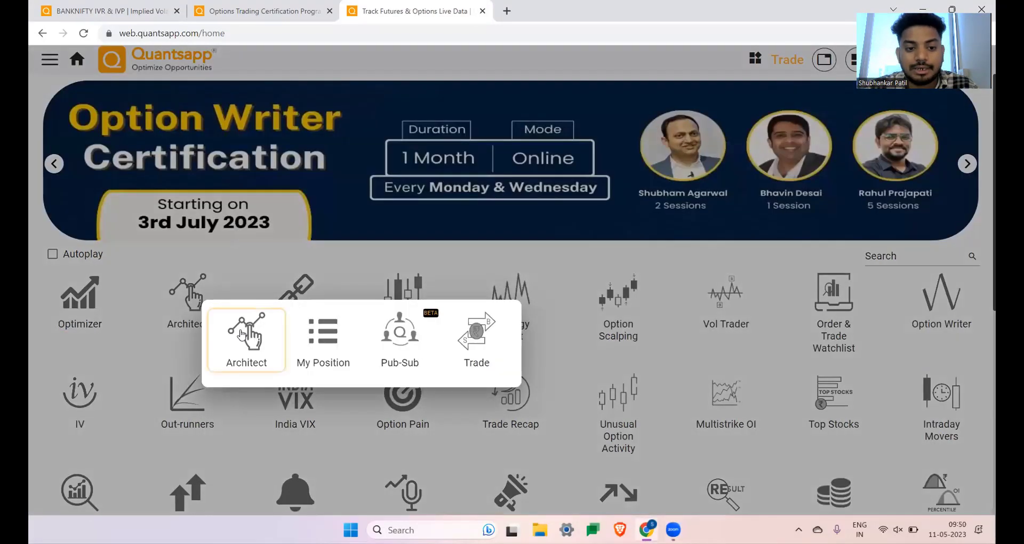
click(254, 340)
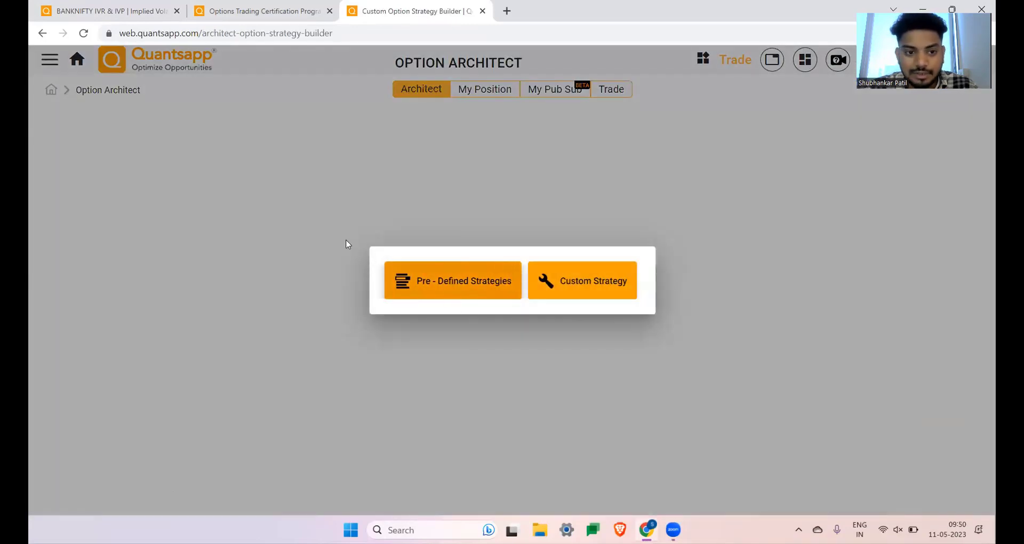
- Pick the pre-defined BANKNIFTY Oscillate strategy Short Straddle
click(453, 280)
click(208, 212)
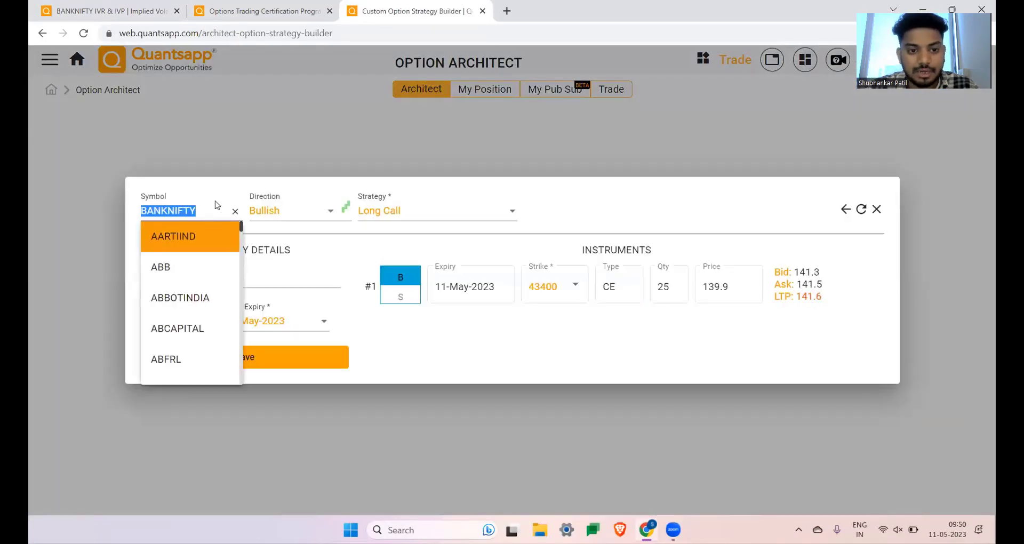
click(342, 219)
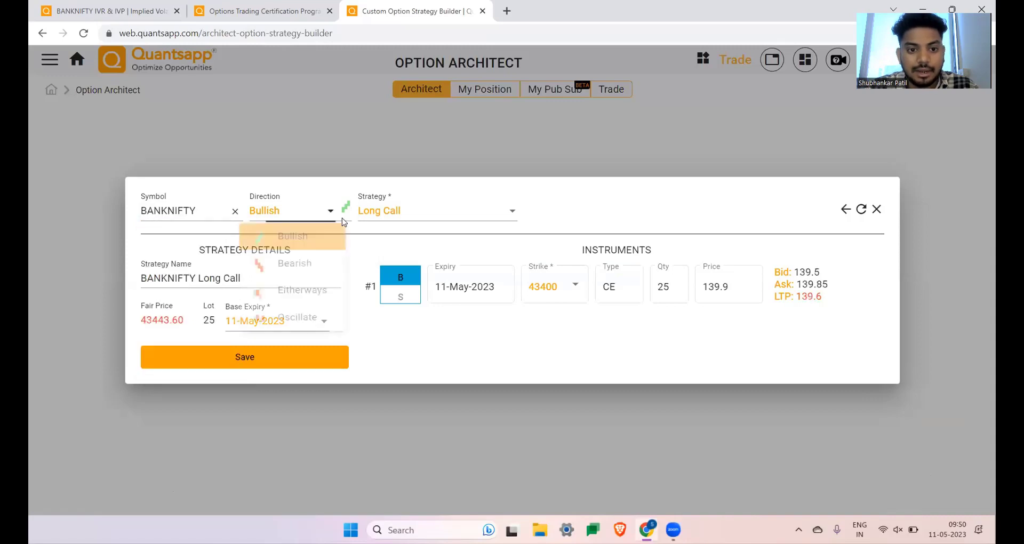
click(381, 211)
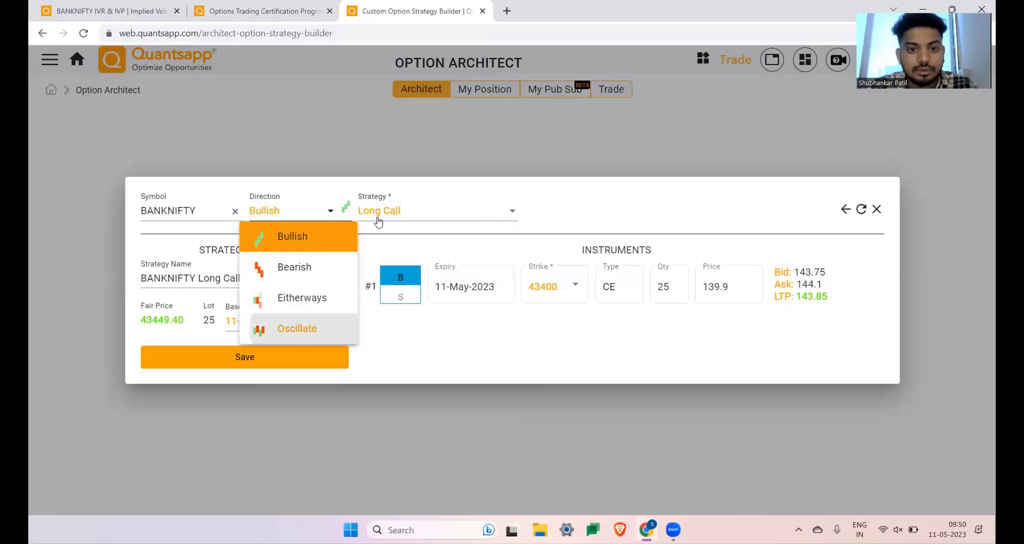
key(Return)
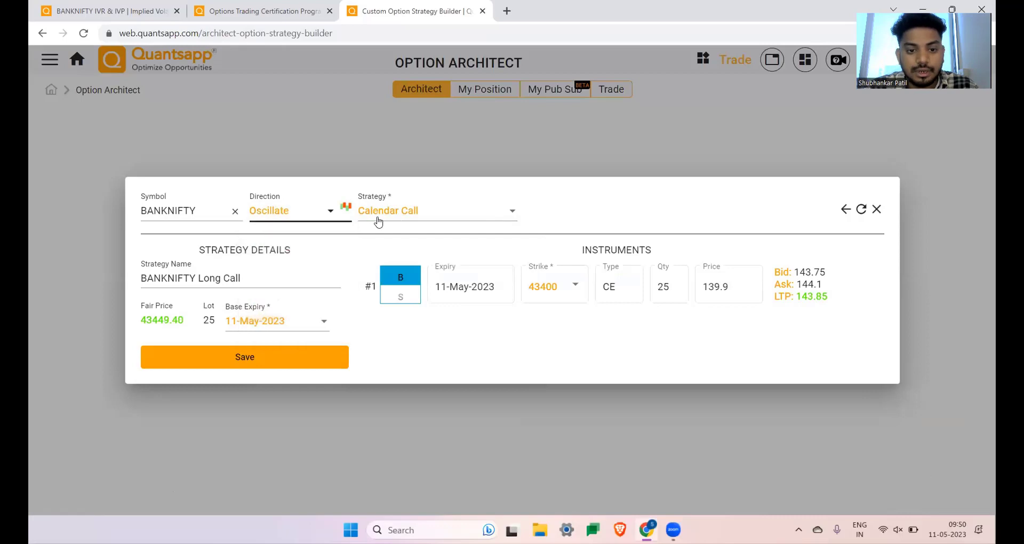
click(377, 222)
scroll(402, 288, down, 3)
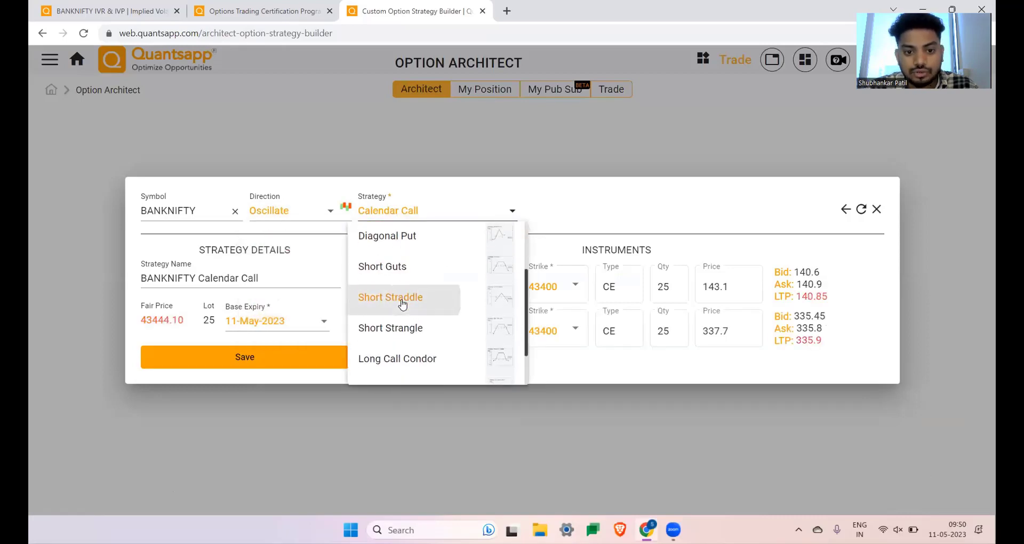
click(402, 302)
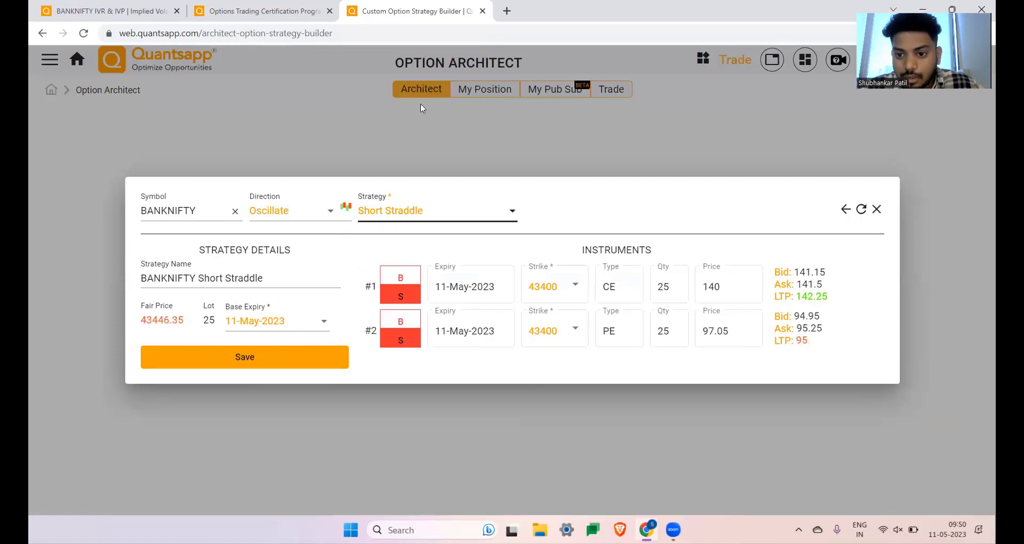
- Circle the call and put leg prices (put 97.05) and check-mark the put quotes
mouse_move(720, 237)
mouse_down()
mouse_move(693, 283)
mouse_move(753, 266)
mouse_up()
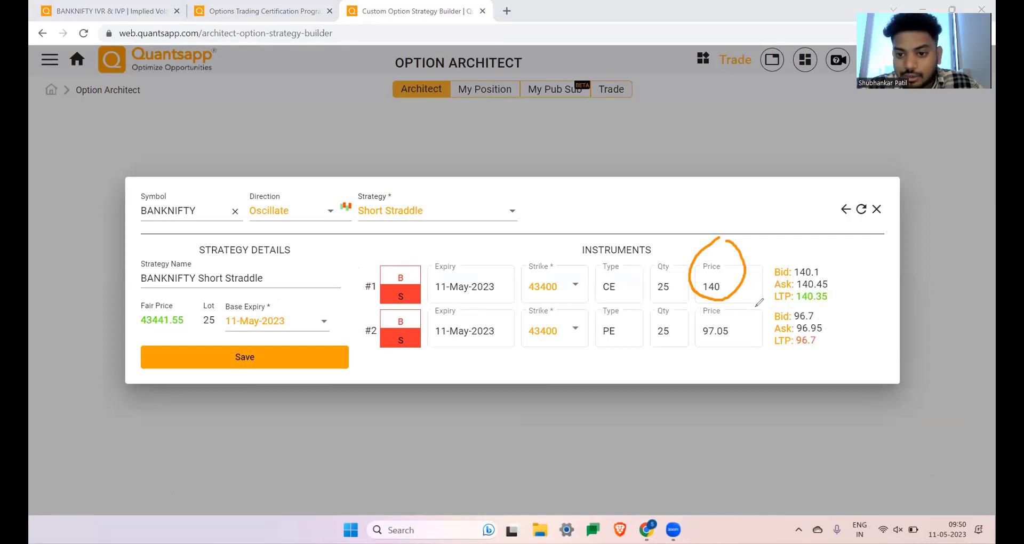
drag(697, 319, 746, 315)
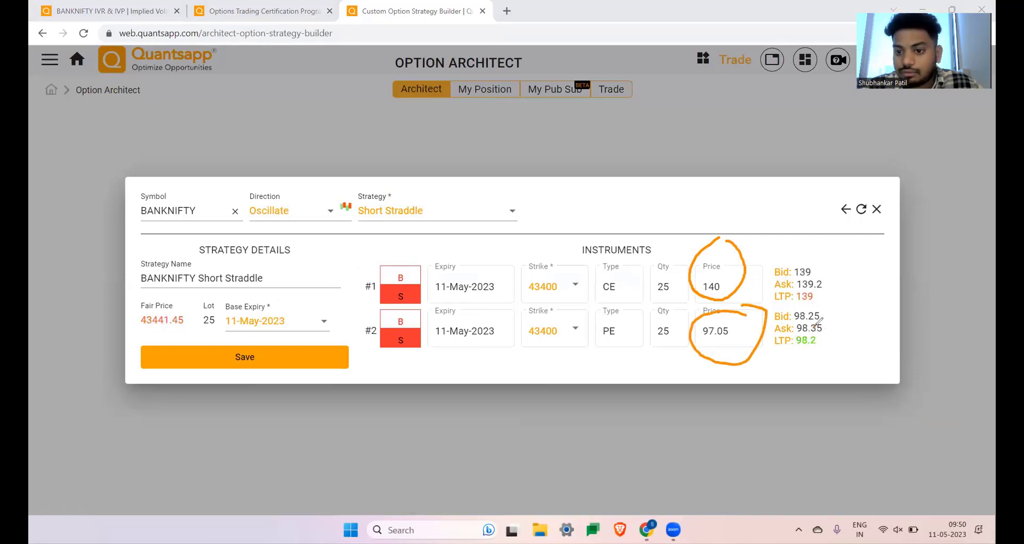
mouse_move(865, 307)
mouse_down()
mouse_move(875, 351)
mouse_move(891, 313)
mouse_up()
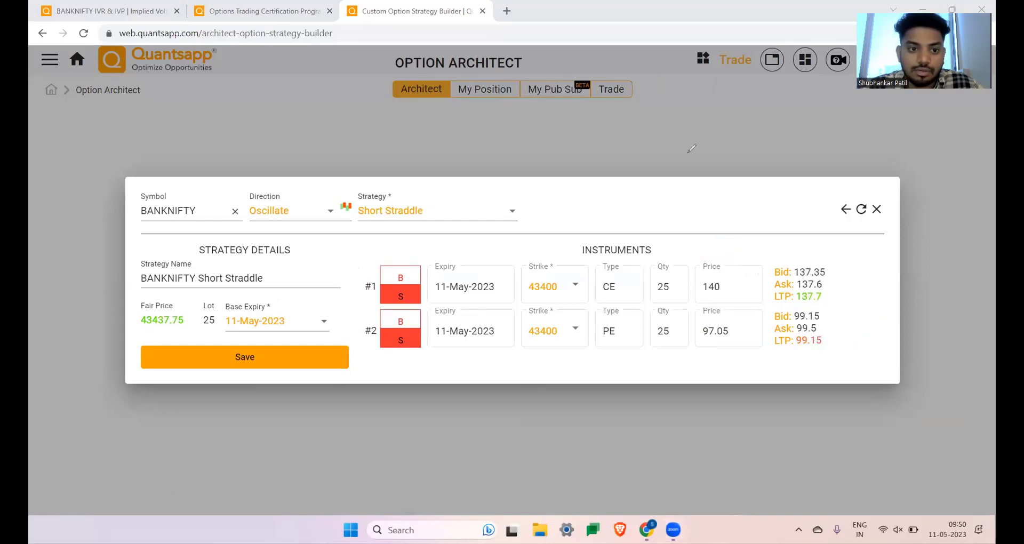
- Set base expiry to 25-May-2023, mark the new 473.85/467.85 prices, and save the straddle
click(298, 330)
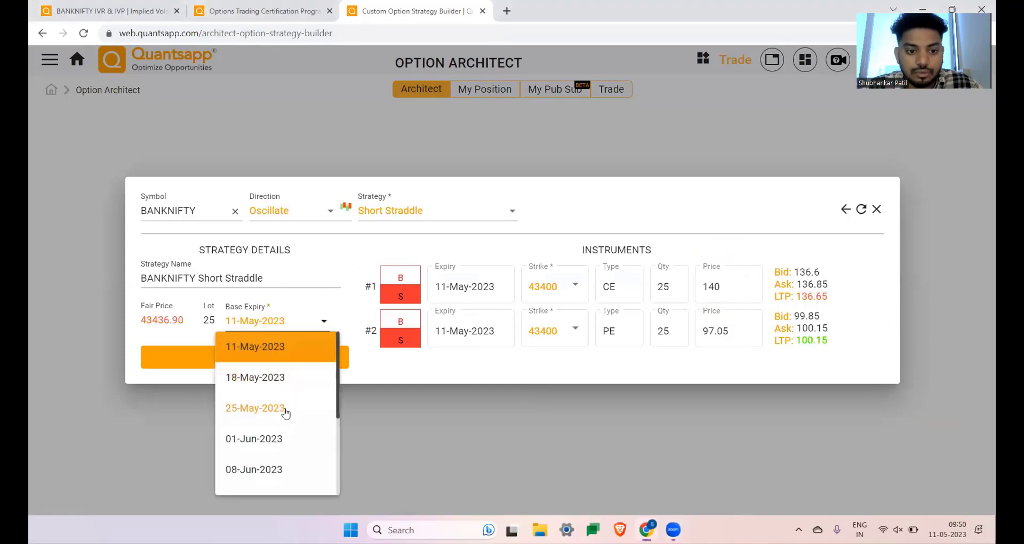
click(285, 414)
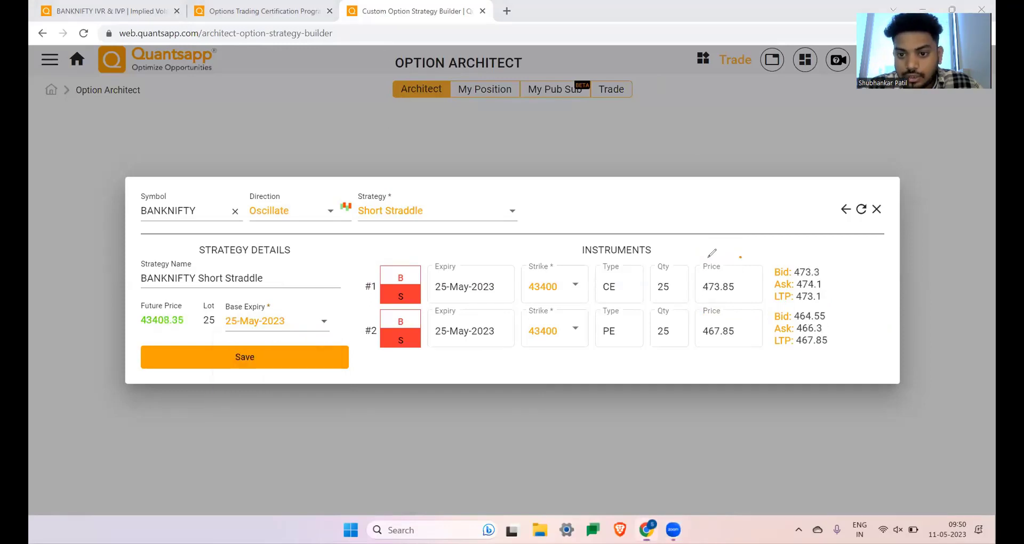
mouse_move(744, 246)
mouse_down()
mouse_move(696, 299)
mouse_move(753, 250)
mouse_up()
mouse_move(749, 294)
mouse_down()
mouse_move(685, 340)
mouse_move(745, 296)
mouse_up()
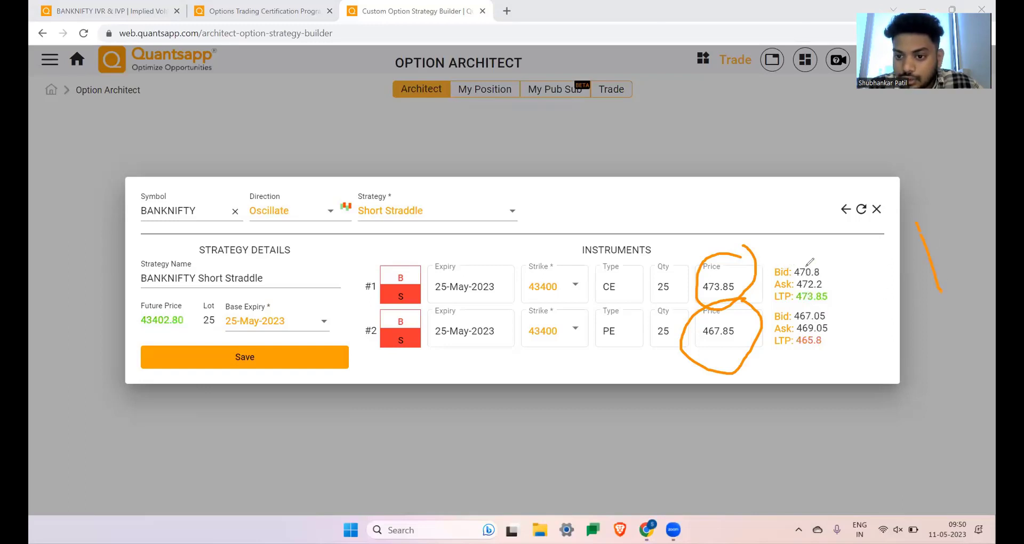
mouse_move(876, 265)
mouse_down()
mouse_move(880, 289)
mouse_move(899, 291)
mouse_move(883, 345)
mouse_move(873, 342)
mouse_up()
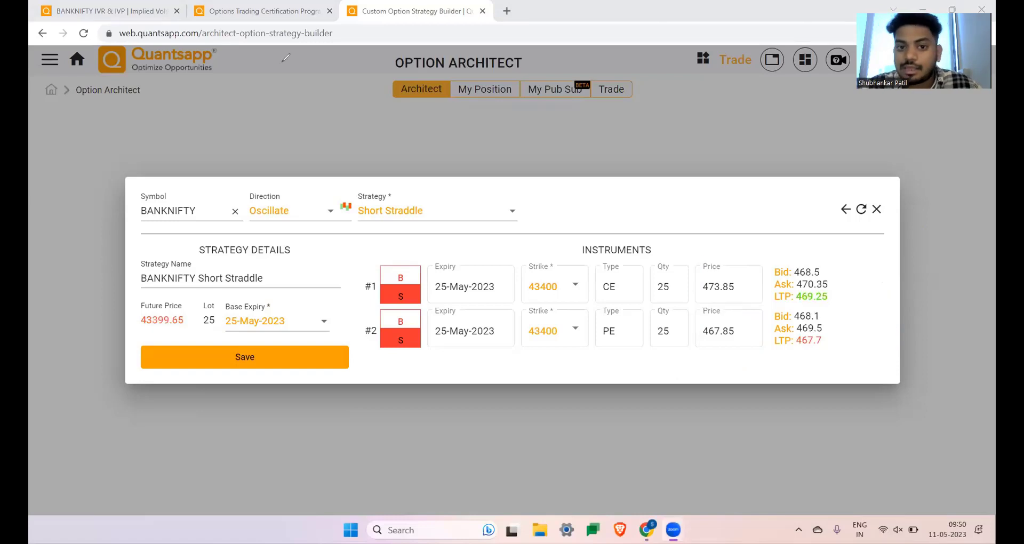
click(270, 353)
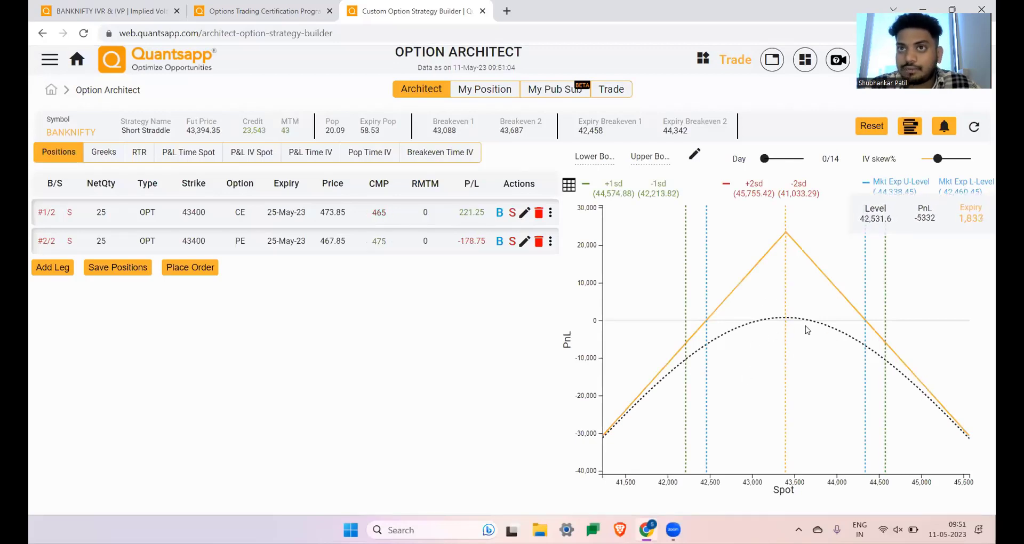
- Slide the IV skew down to -70 and back near zero to watch the P&L curve shift
drag(937, 158, 934, 158)
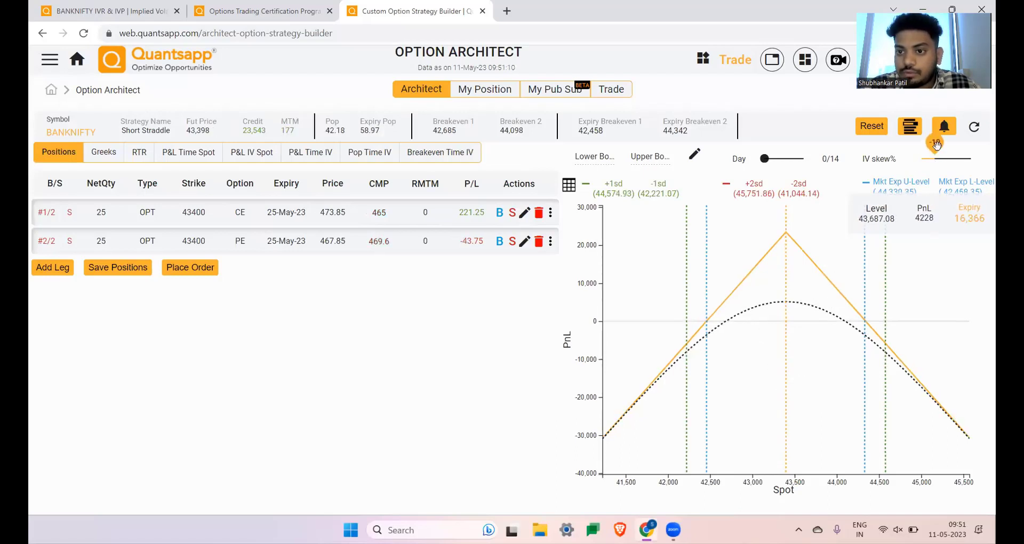
drag(935, 144, 926, 145)
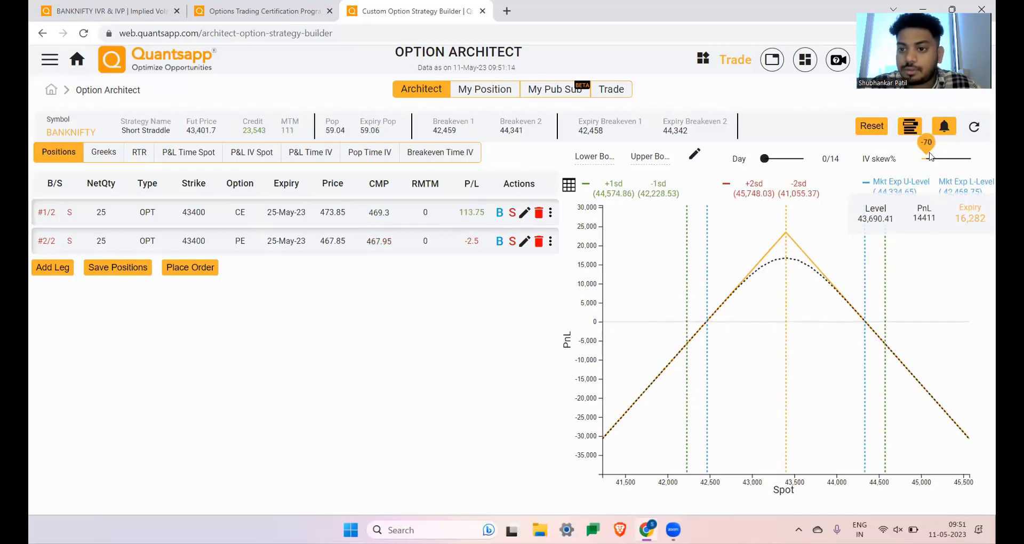
drag(930, 157, 934, 155)
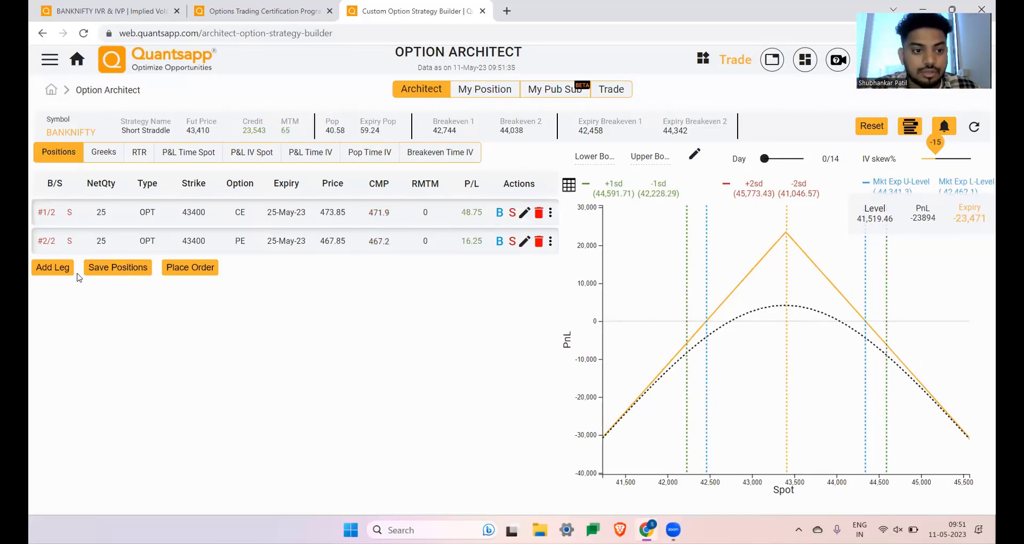
- Add a bought 44500 CE leg expiring 25-May-23 to the strategy
click(53, 267)
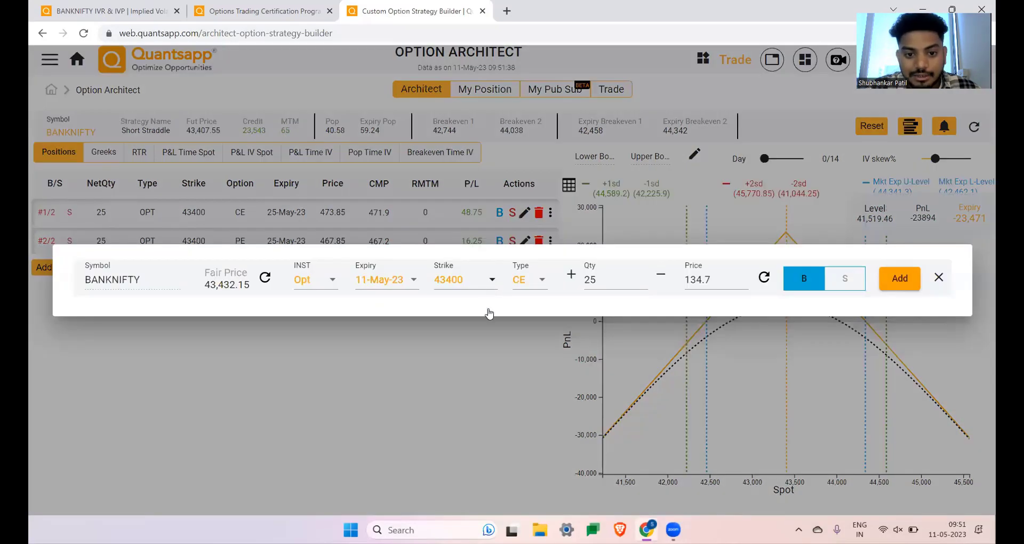
click(466, 280)
click(376, 279)
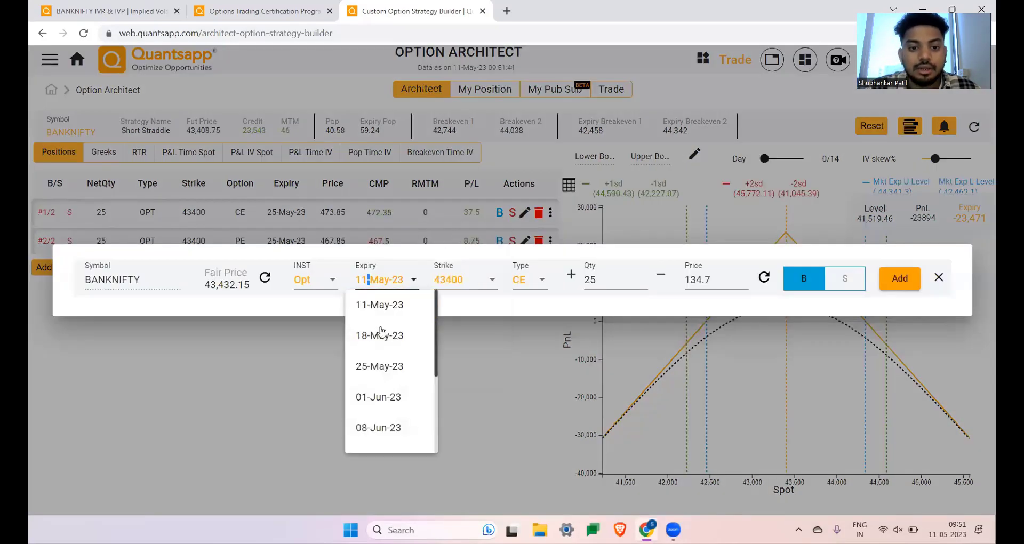
scroll(381, 331, down, 1)
click(380, 308)
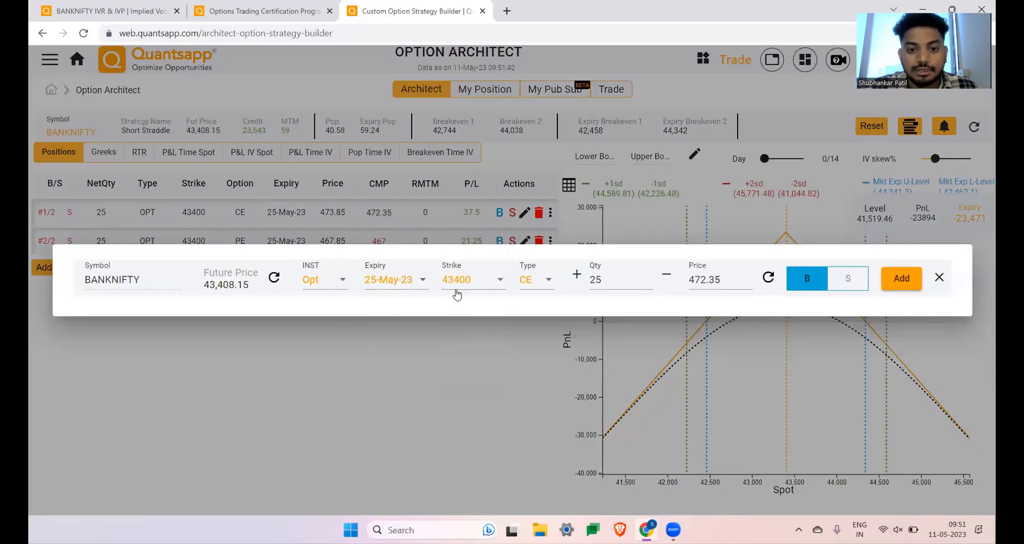
click(457, 280)
scroll(457, 352, down, 2)
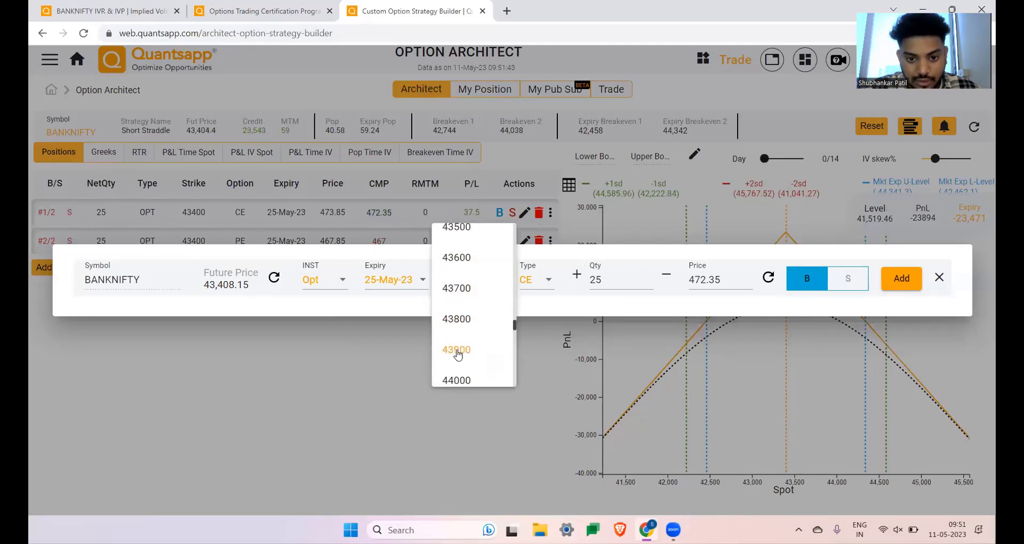
scroll(457, 355, down, 1)
click(459, 366)
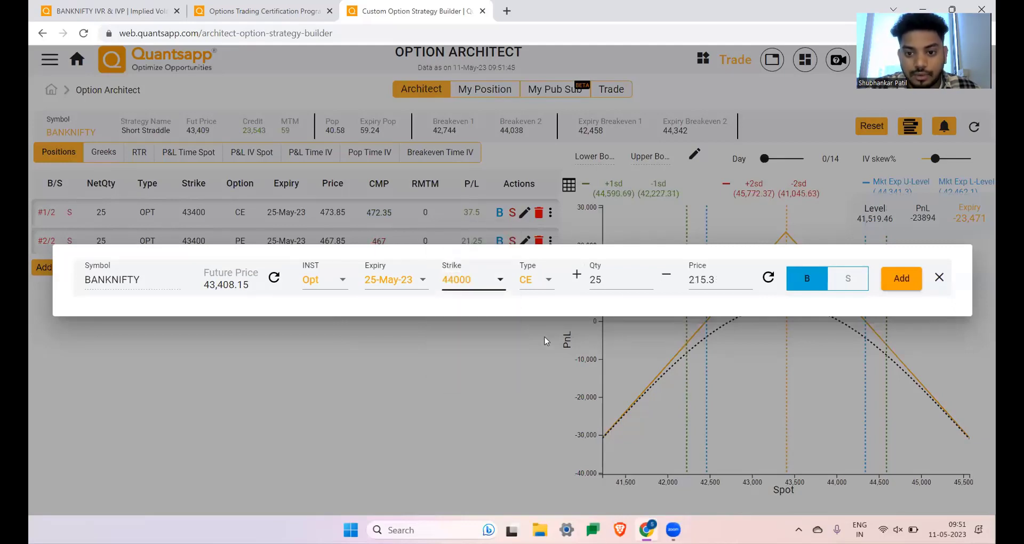
click(480, 282)
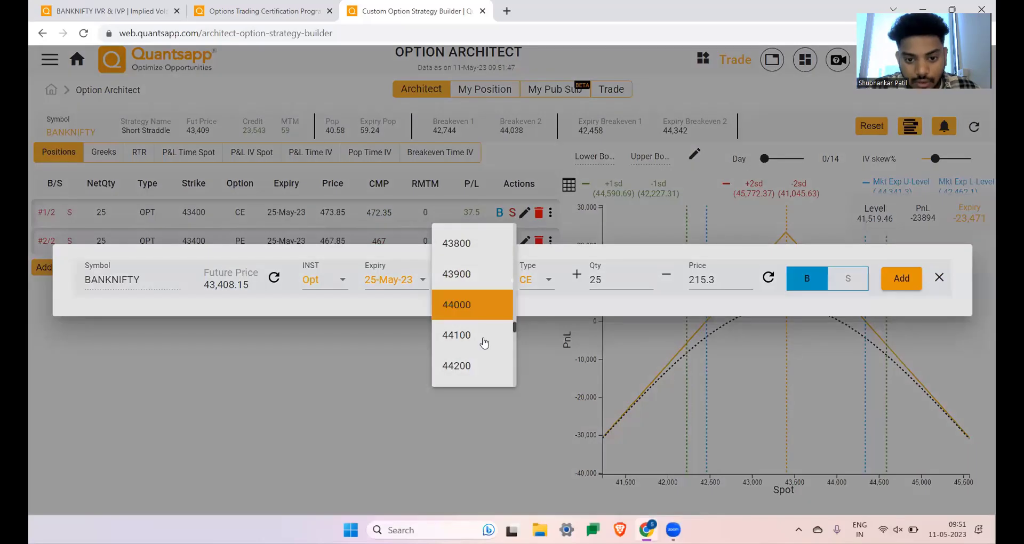
scroll(484, 343, down, 2)
click(481, 339)
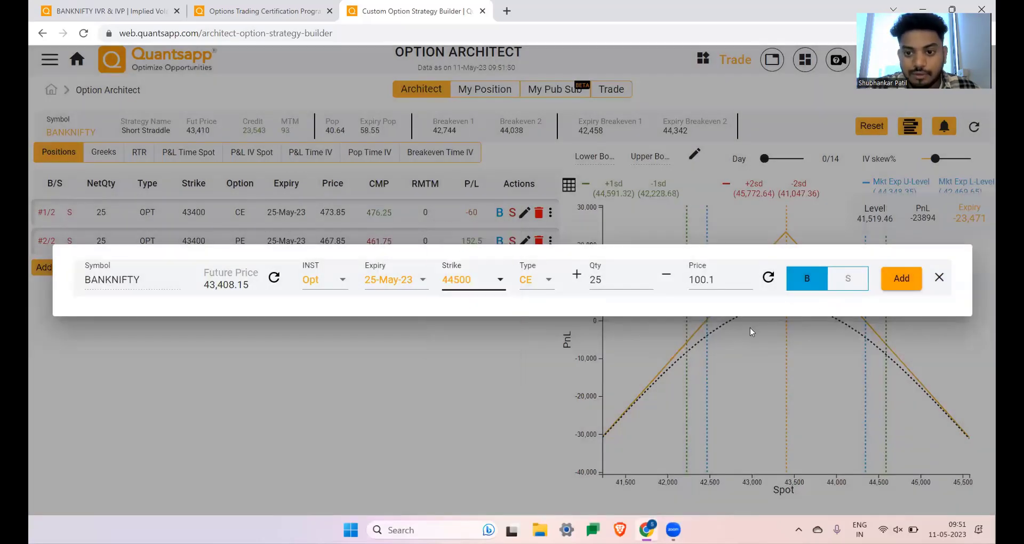
click(901, 278)
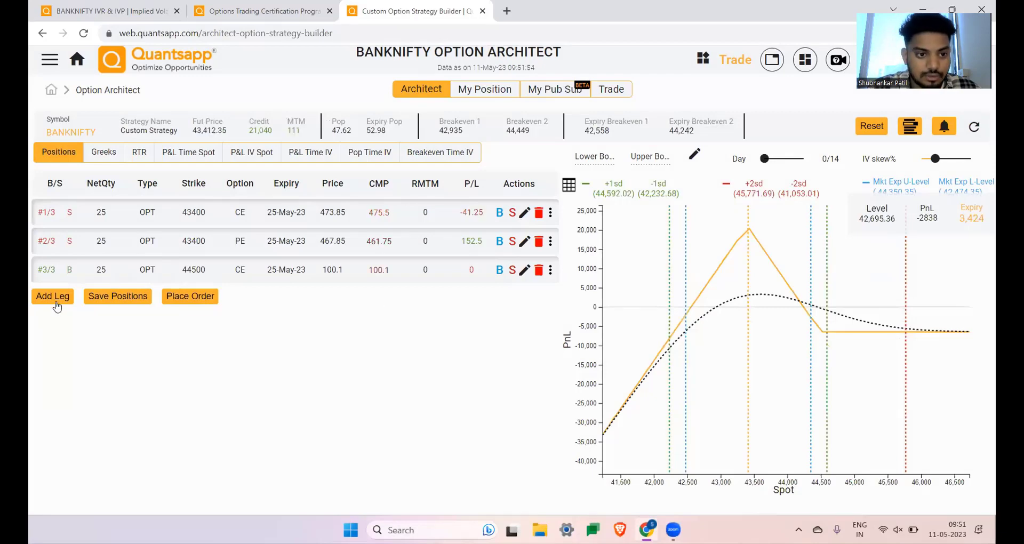
- Add a bought 42000 PE leg expiring 25-May-23, forming the Short Iron Butterfly
click(55, 303)
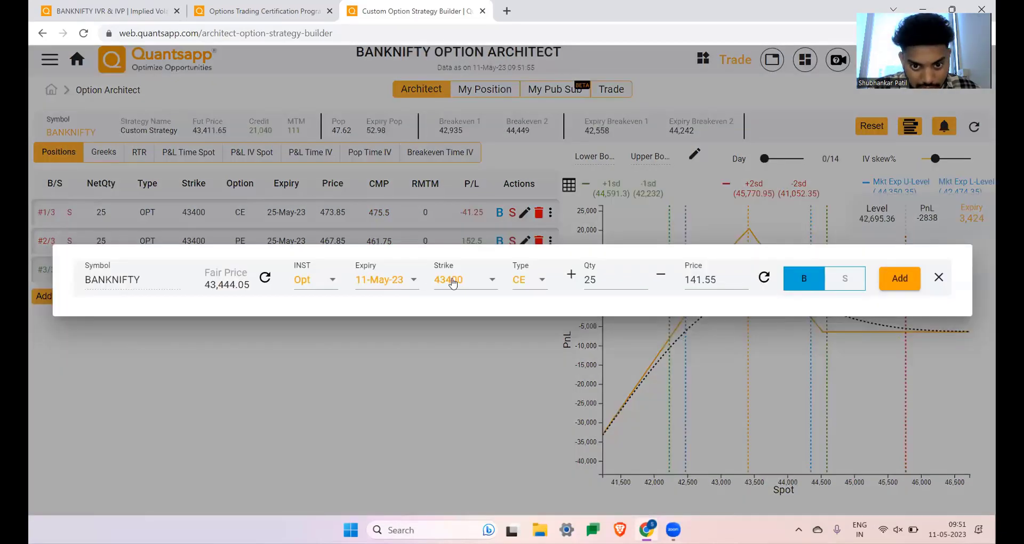
double_click(379, 282)
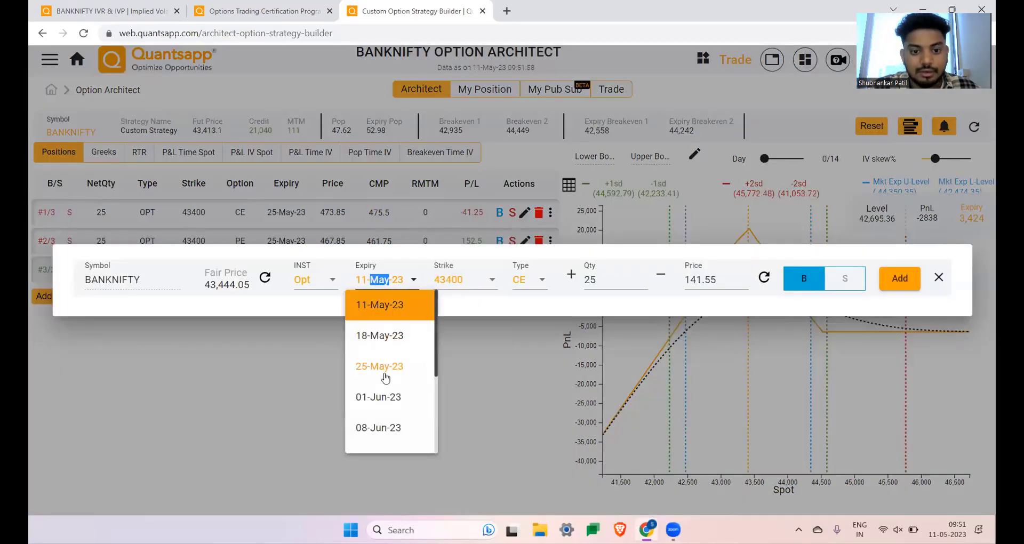
click(384, 376)
click(472, 285)
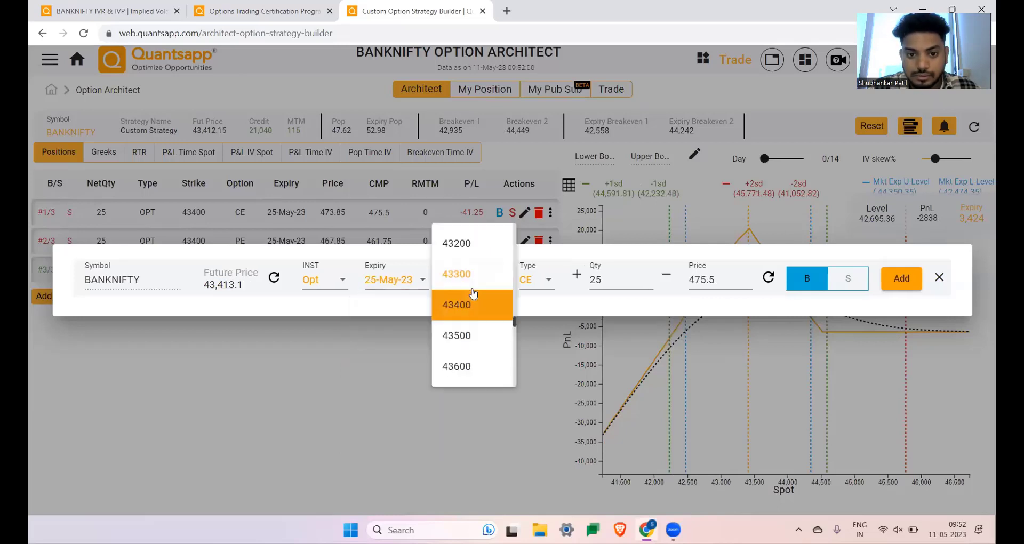
scroll(472, 292, up, 5)
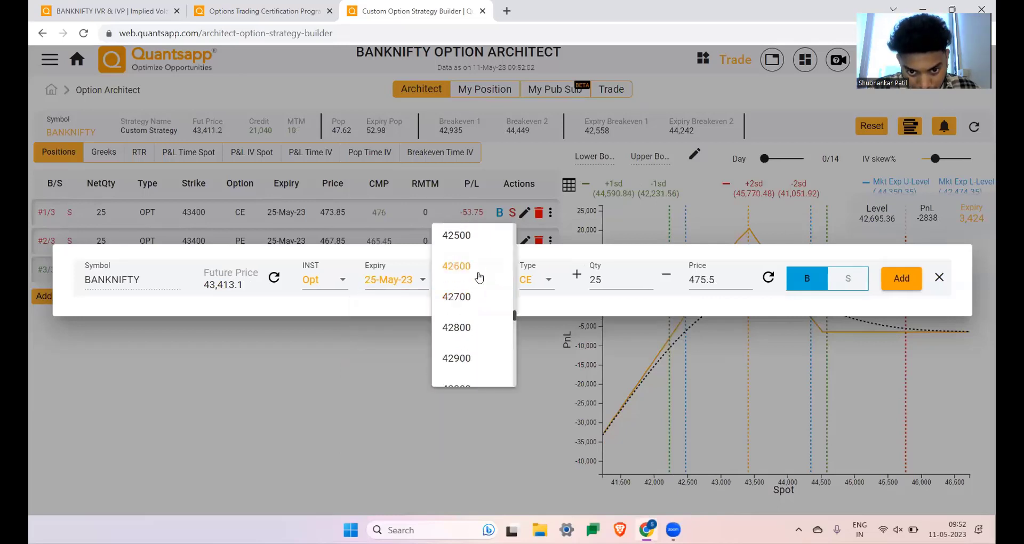
click(479, 276)
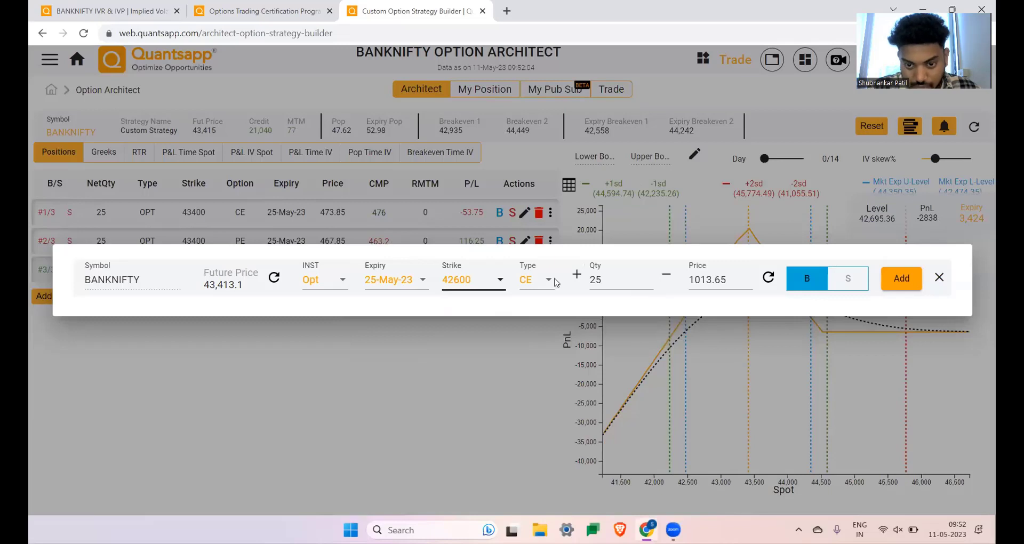
click(547, 289)
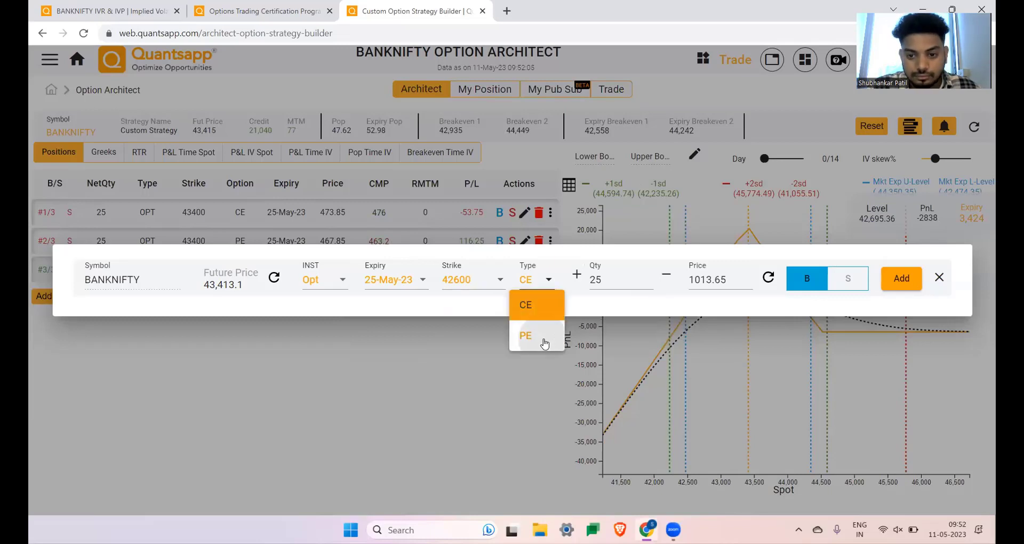
click(544, 342)
click(450, 284)
scroll(451, 283, up, 3)
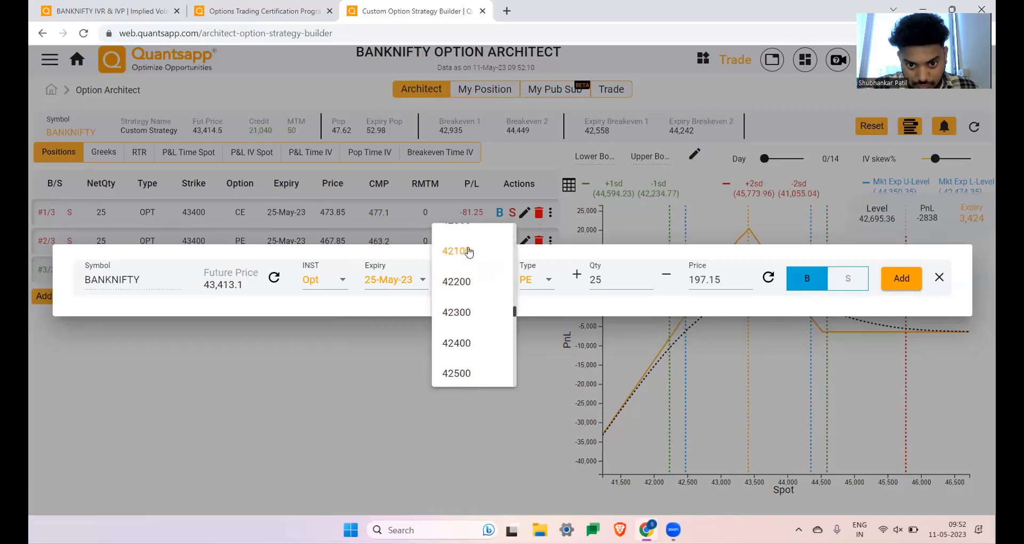
scroll(468, 252, up, 1)
click(464, 252)
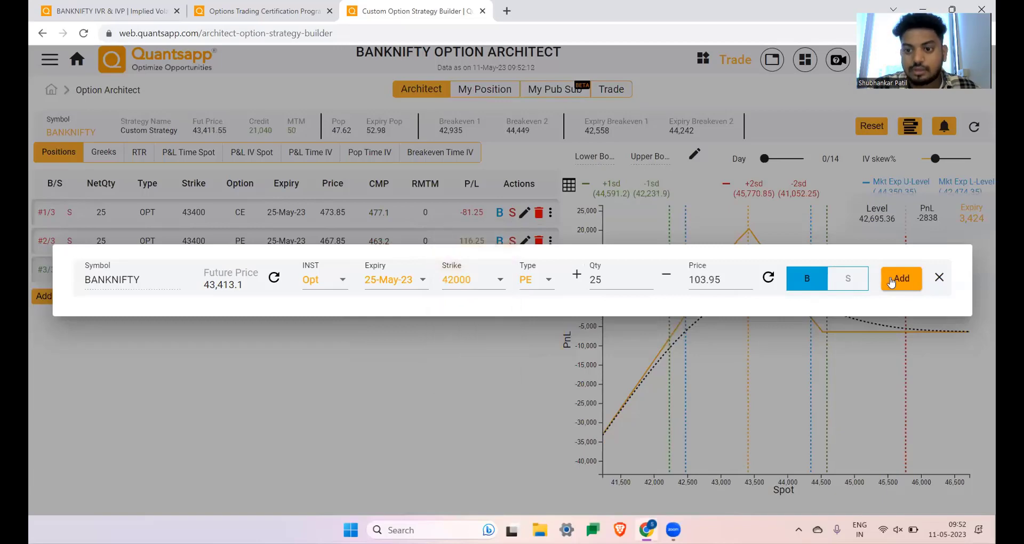
click(890, 283)
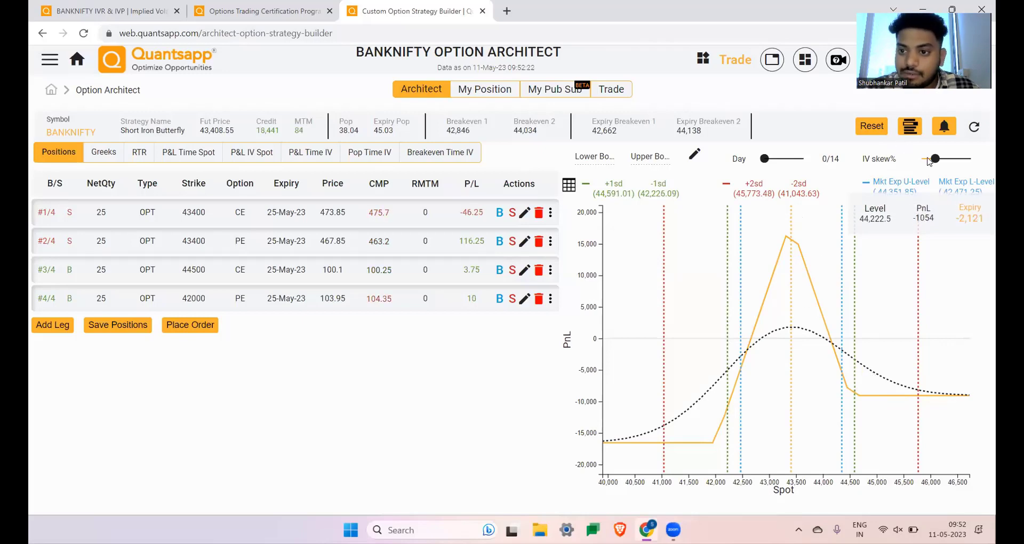
mouse_move(934, 162)
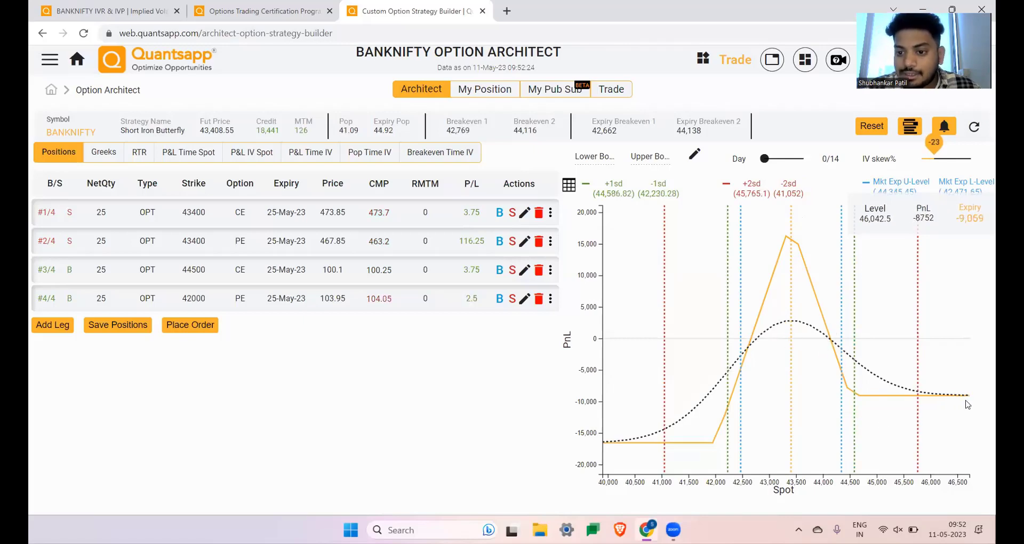
- Check the BANKNIFTY IVR & IVP chart tab, then open the Architect tool from the Quantsapp home page
click(85, 63)
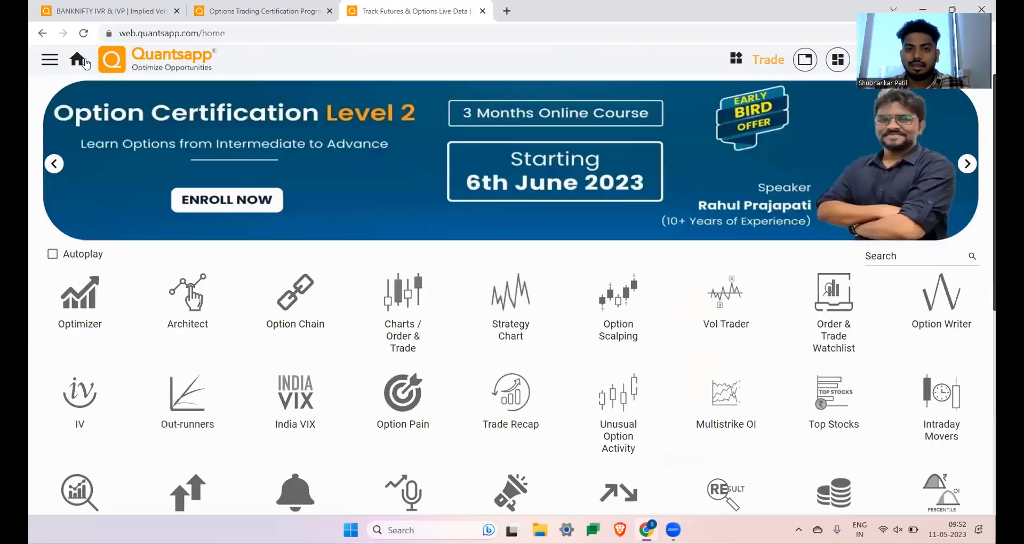
click(134, 4)
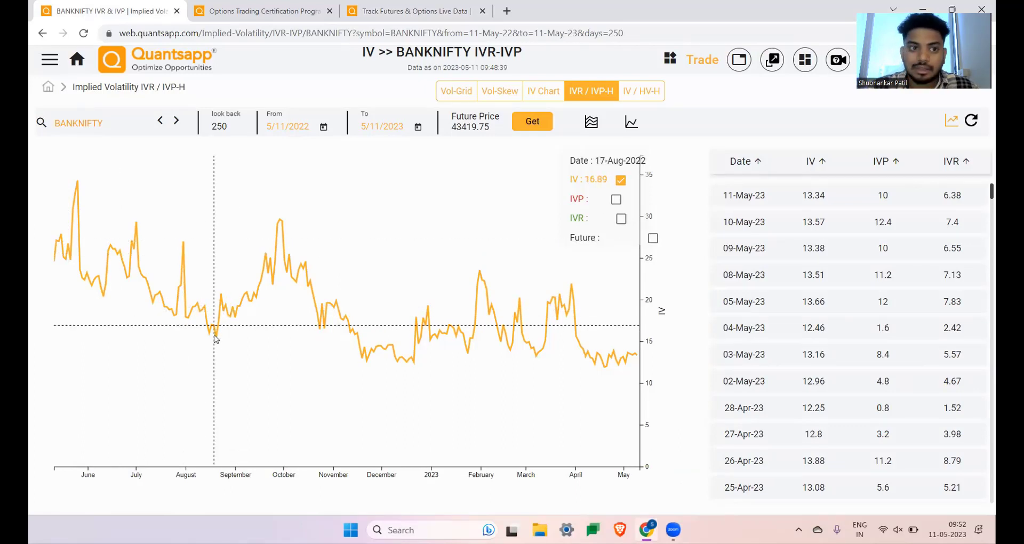
click(407, 11)
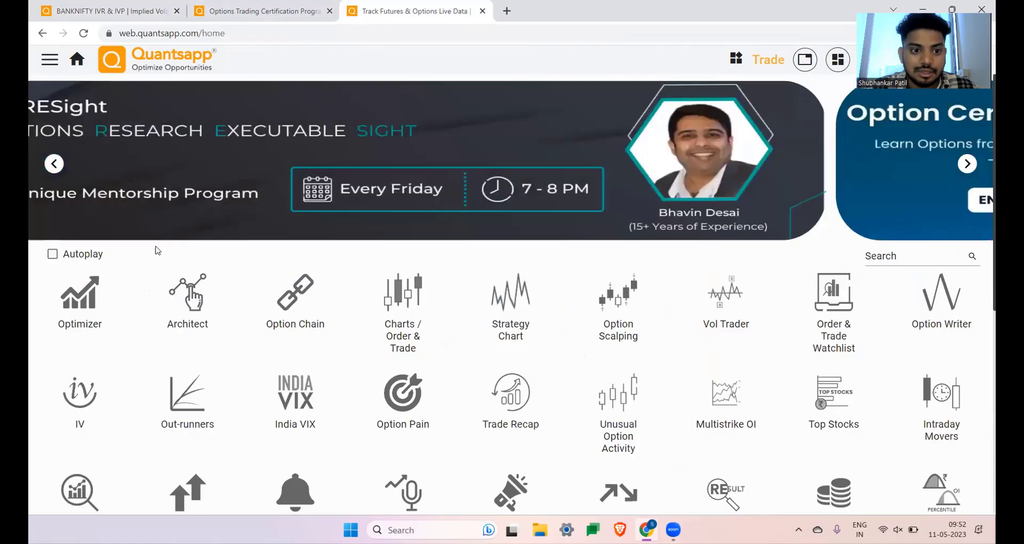
click(193, 296)
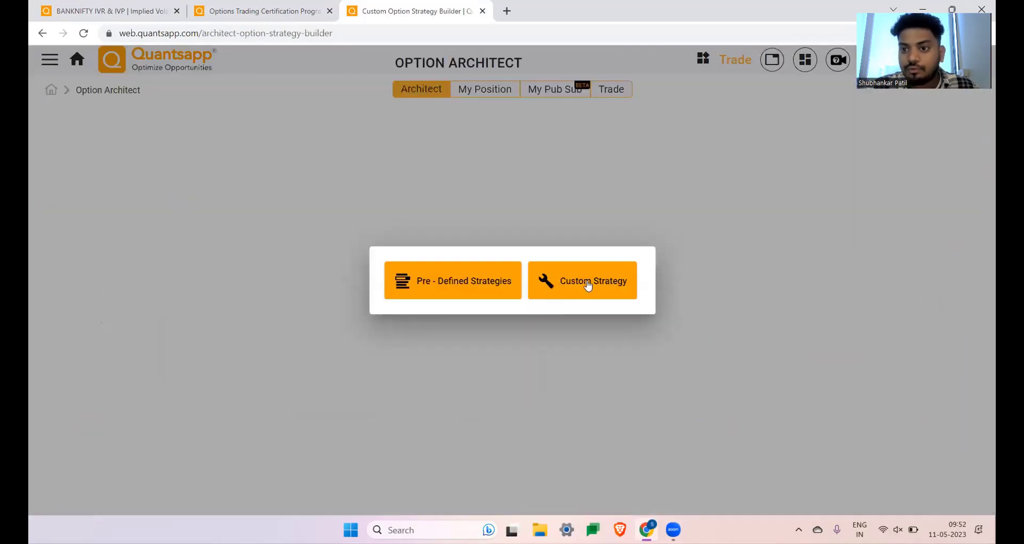
- Build a custom NIFTY Long Straddle buying the 11-May-23 18300 CE and 18300 PE, 50 each
click(587, 287)
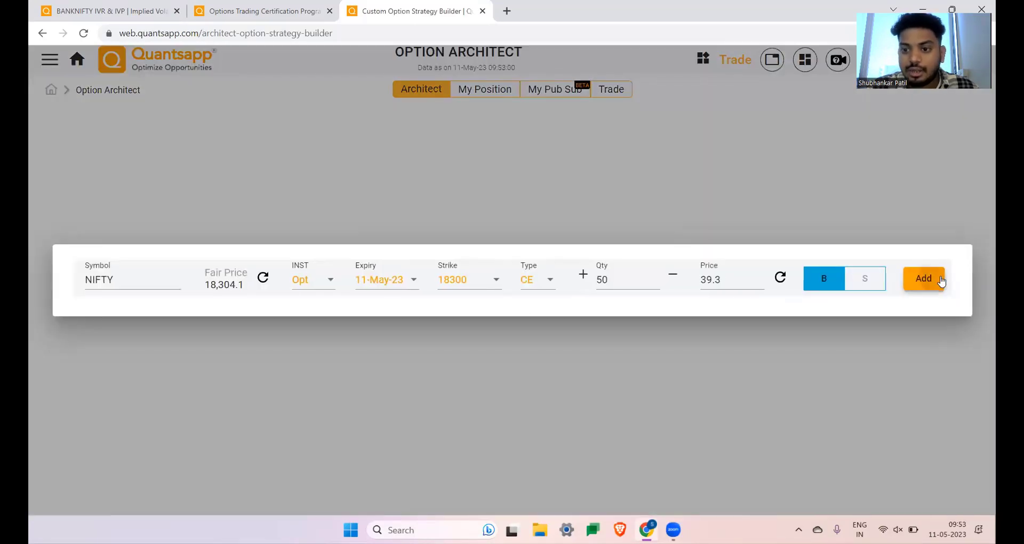
click(940, 281)
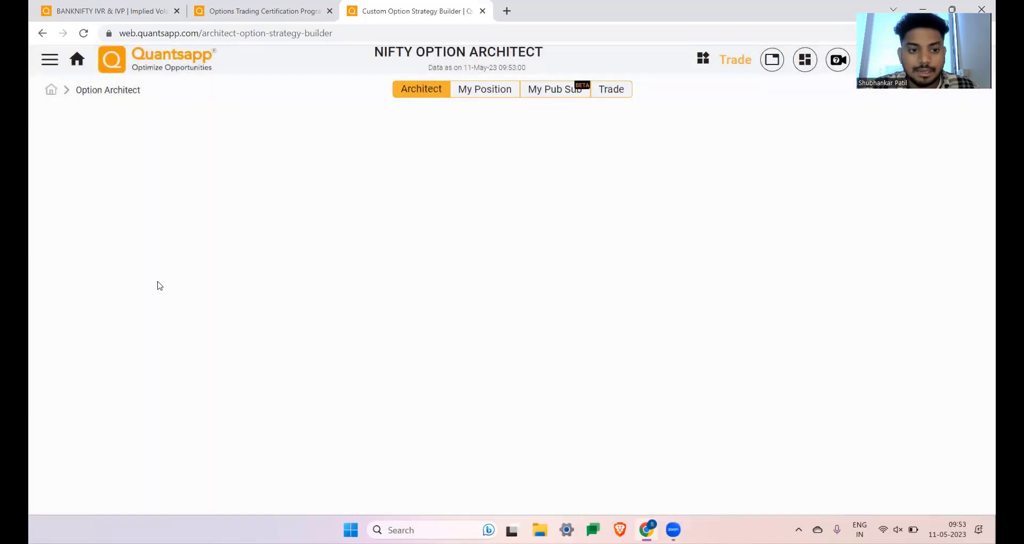
click(50, 239)
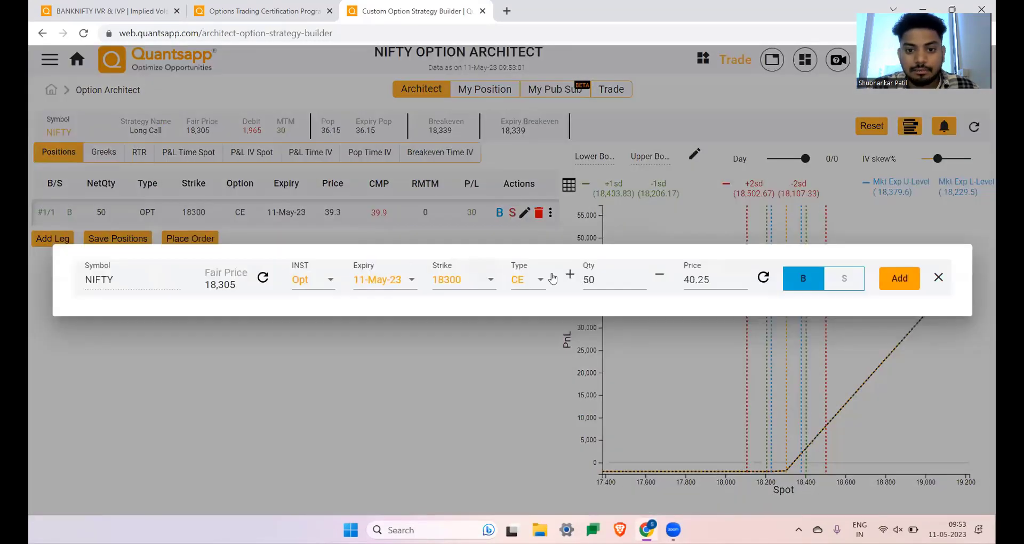
click(541, 280)
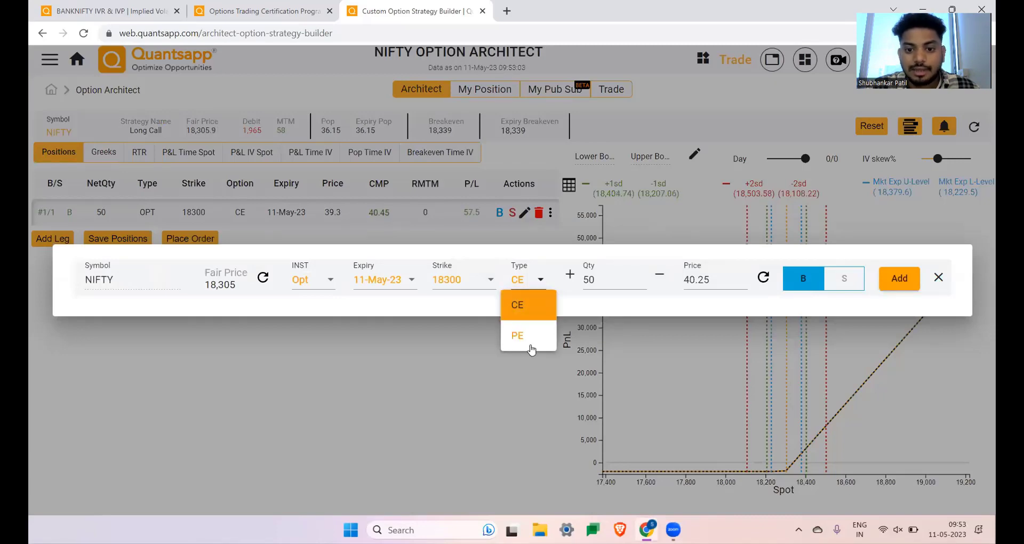
click(520, 333)
click(889, 282)
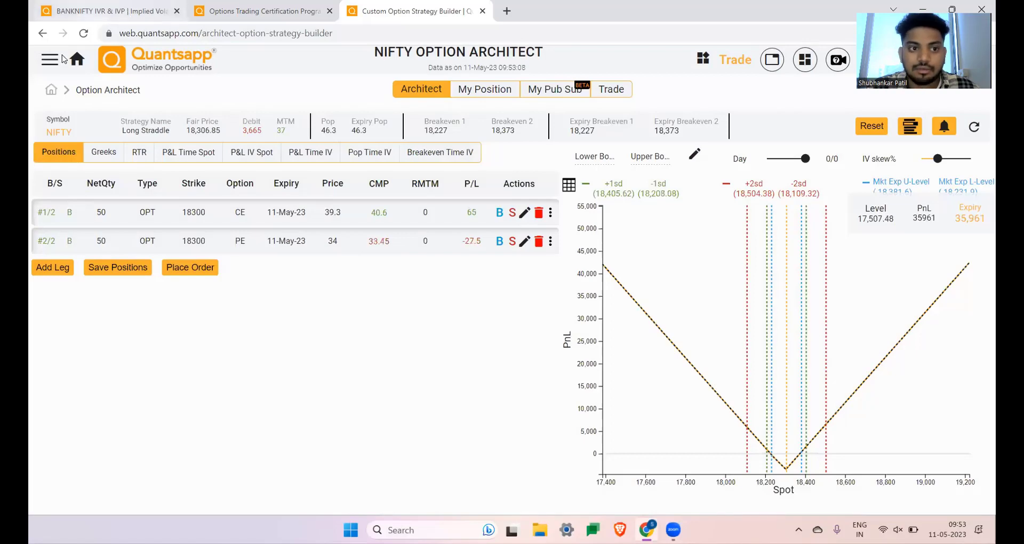
- Search the home tools for 'vol', glance at the IVR & IVP tab, and move the home tab second
click(79, 60)
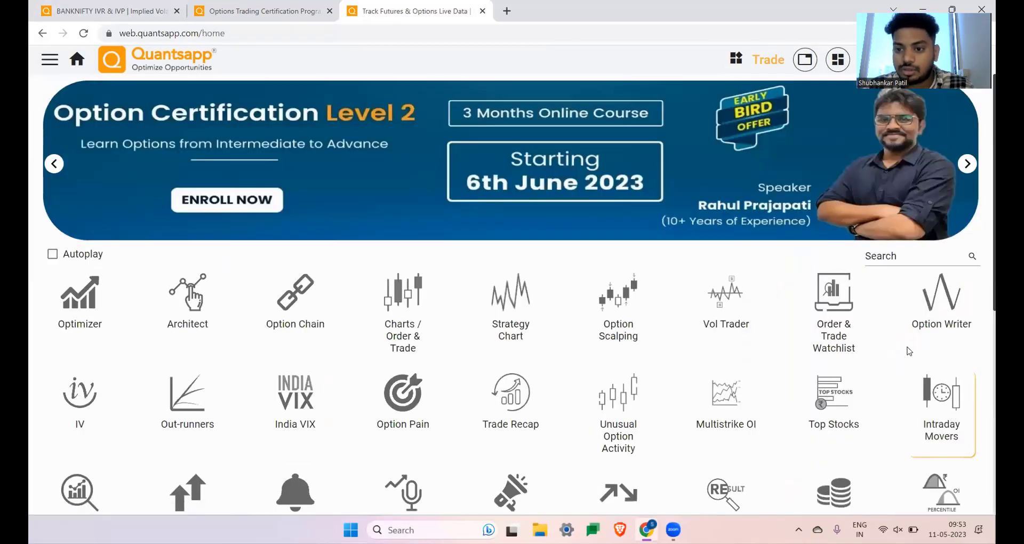
click(905, 249)
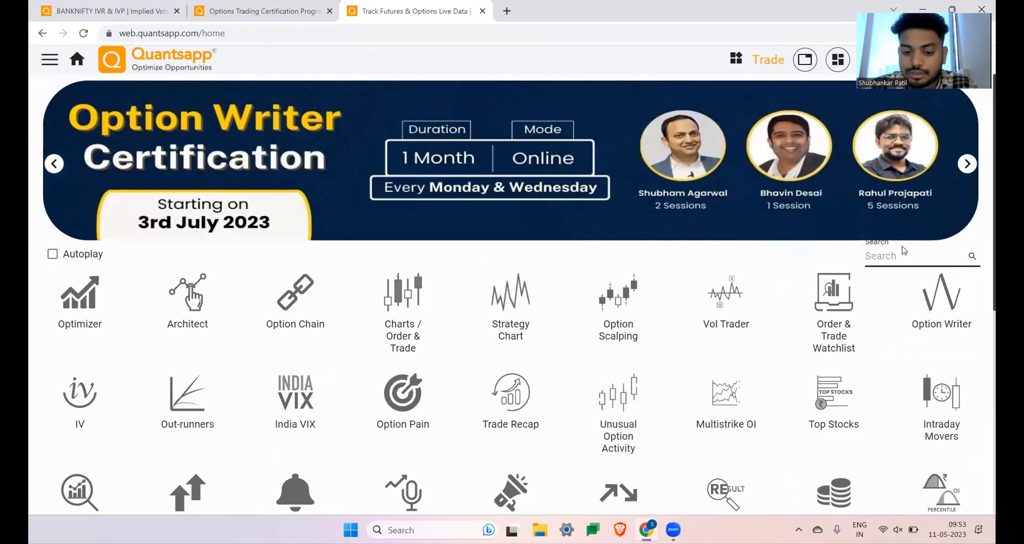
text(vol)
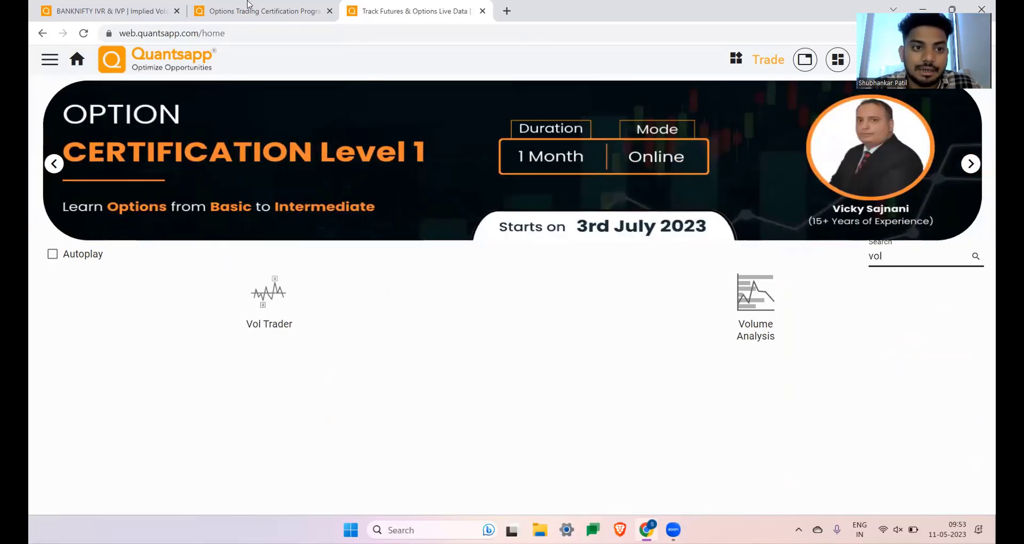
click(184, 5)
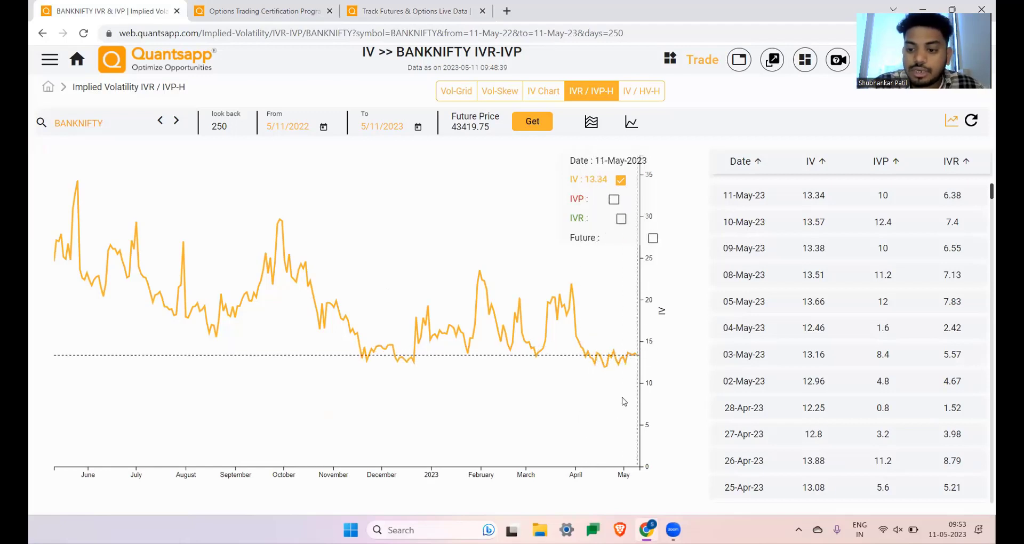
drag(380, 5, 222, 20)
- Open Vol Trader and highlight the first row, ALKEM Short Volatility -PS and HAVELLS Long Volatility -PB signals
click(280, 328)
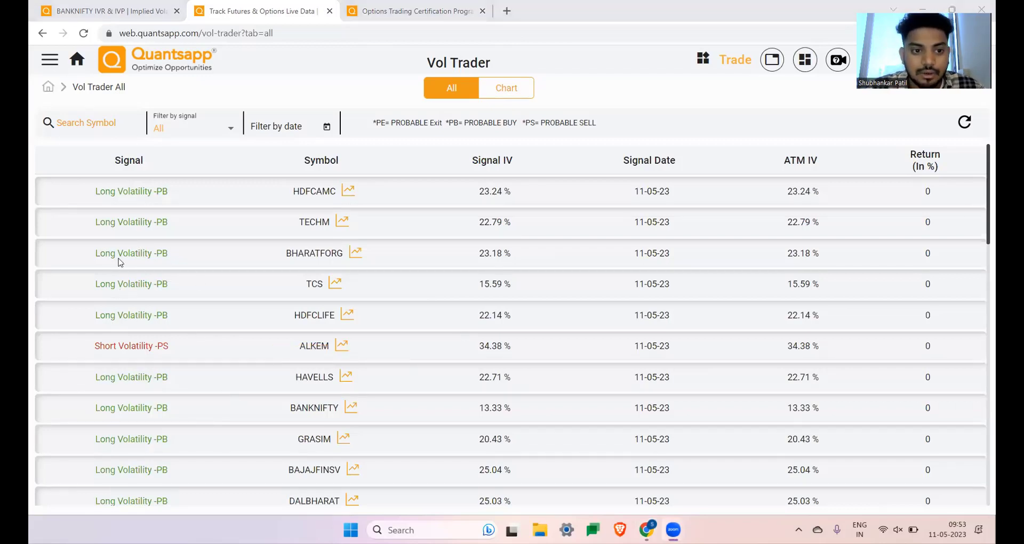
drag(228, 186, 75, 207)
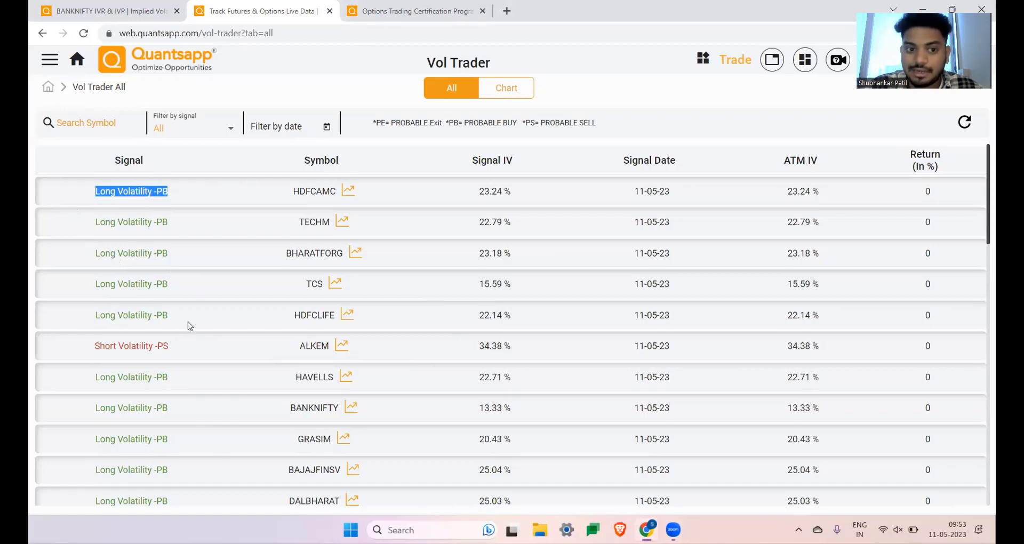
drag(199, 361, 68, 361)
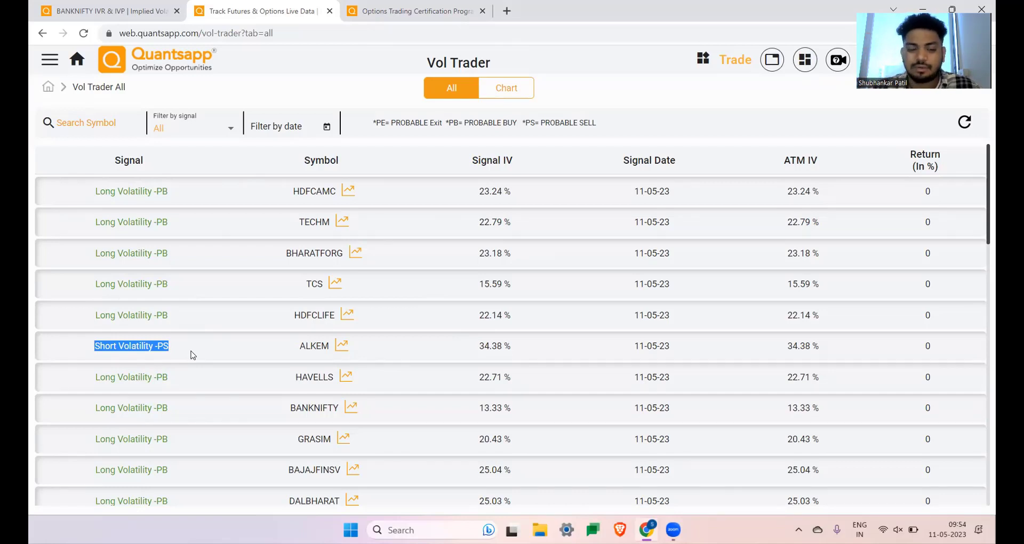
triple_click(81, 377)
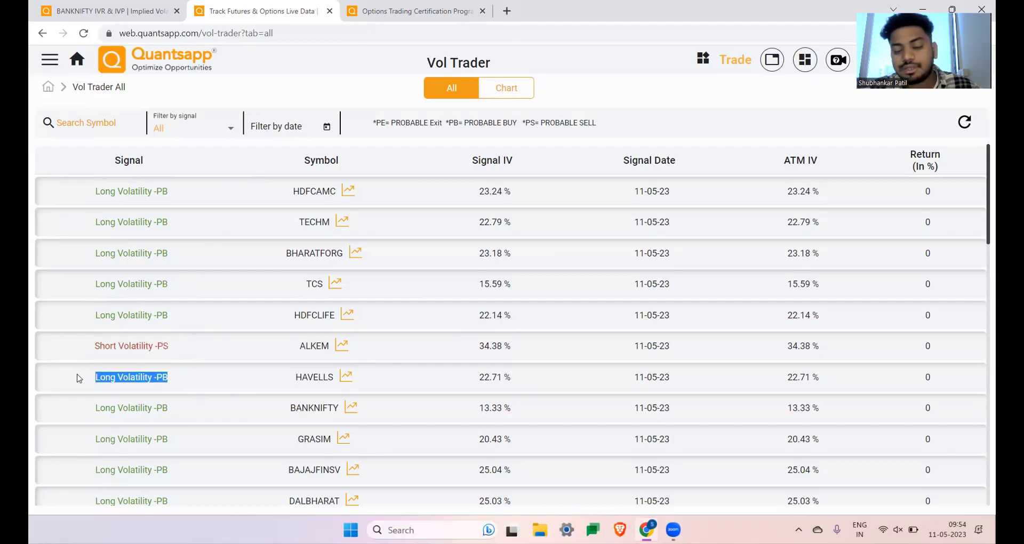